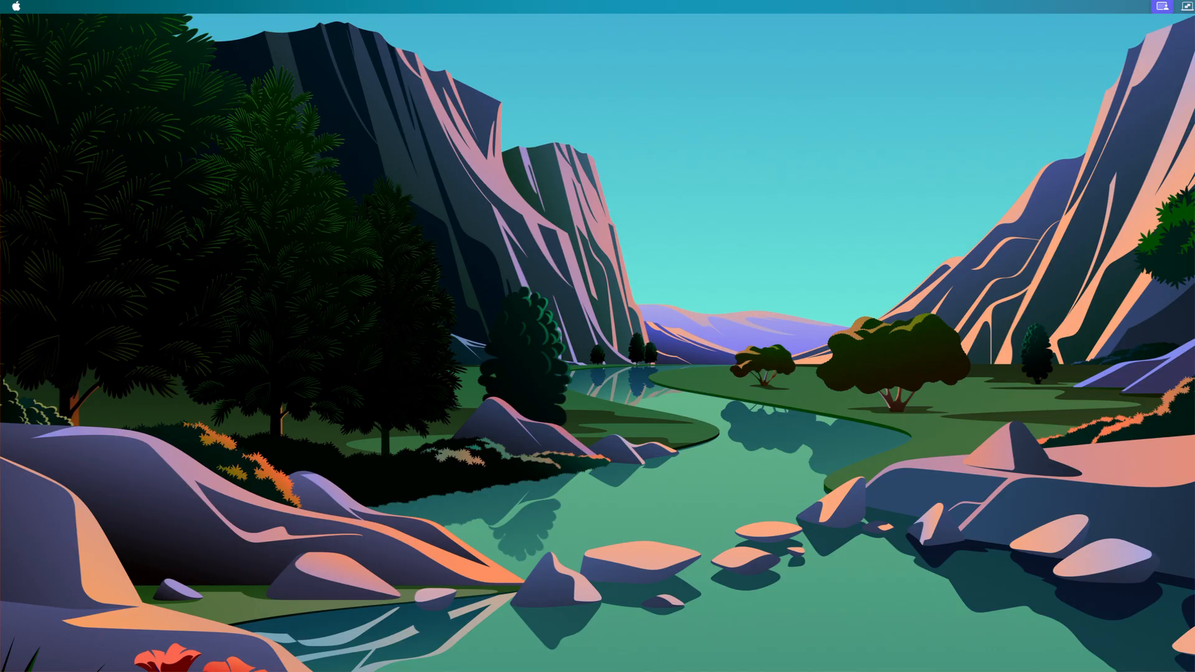
Open the Standard Cases and Pallets window and show its list of containers
{"action": "left_click", "coordinate": [265, 7]}
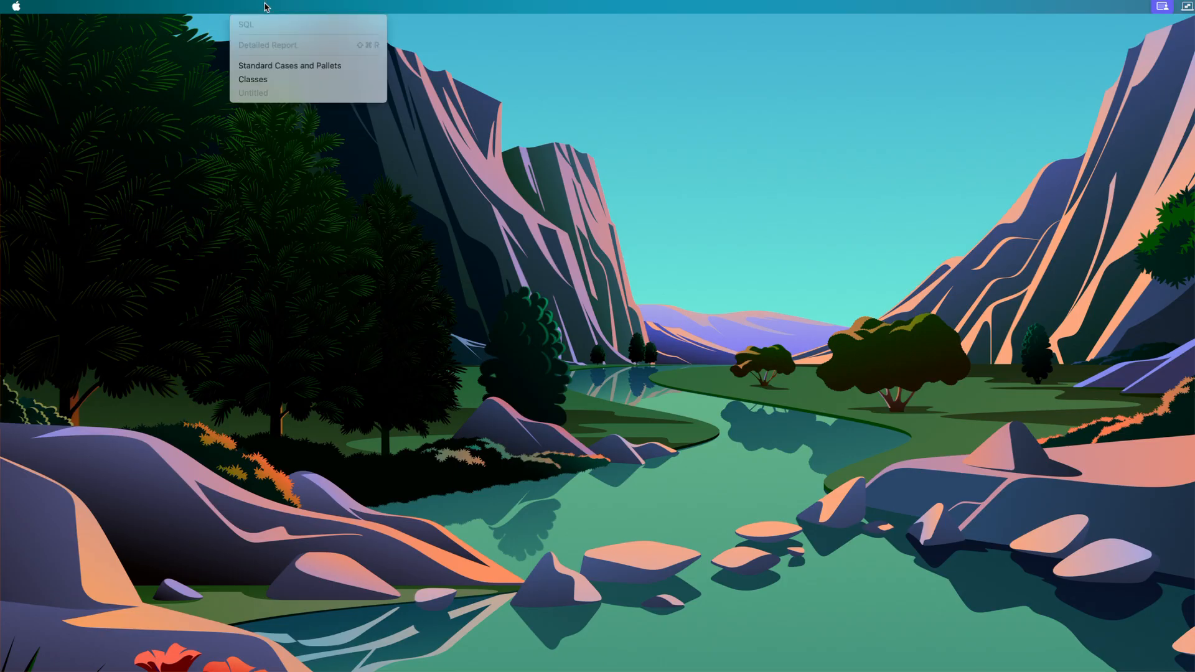
{"action": "left_click", "coordinate": [307, 66]}
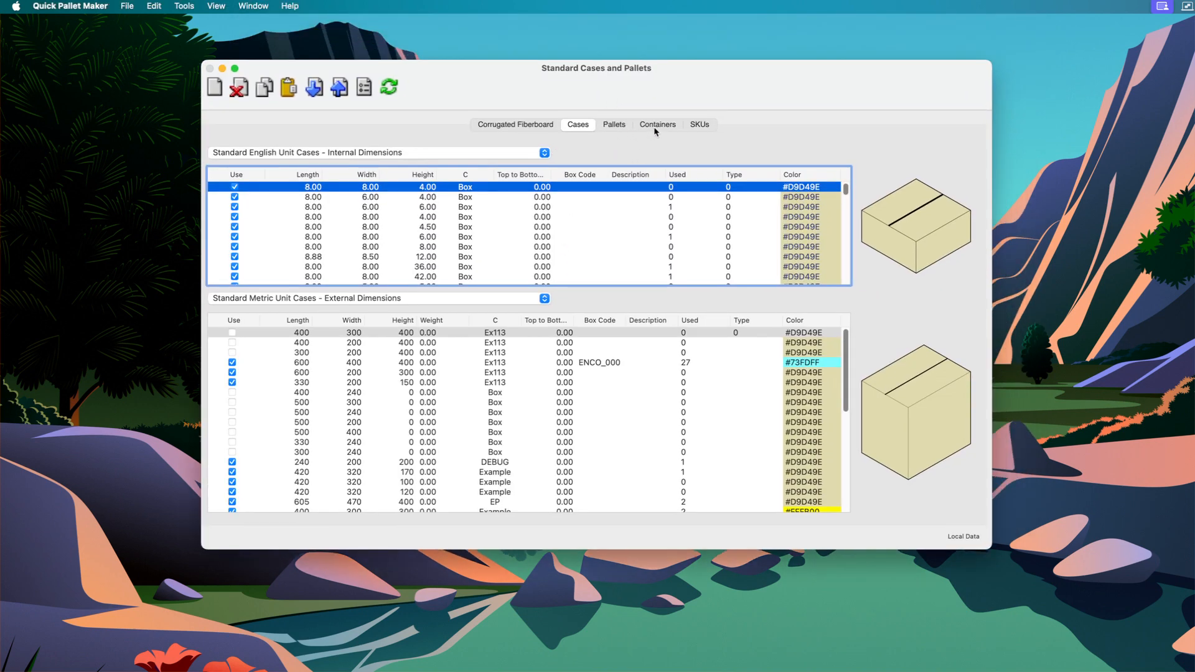
{"action": "left_click", "coordinate": [655, 125]}
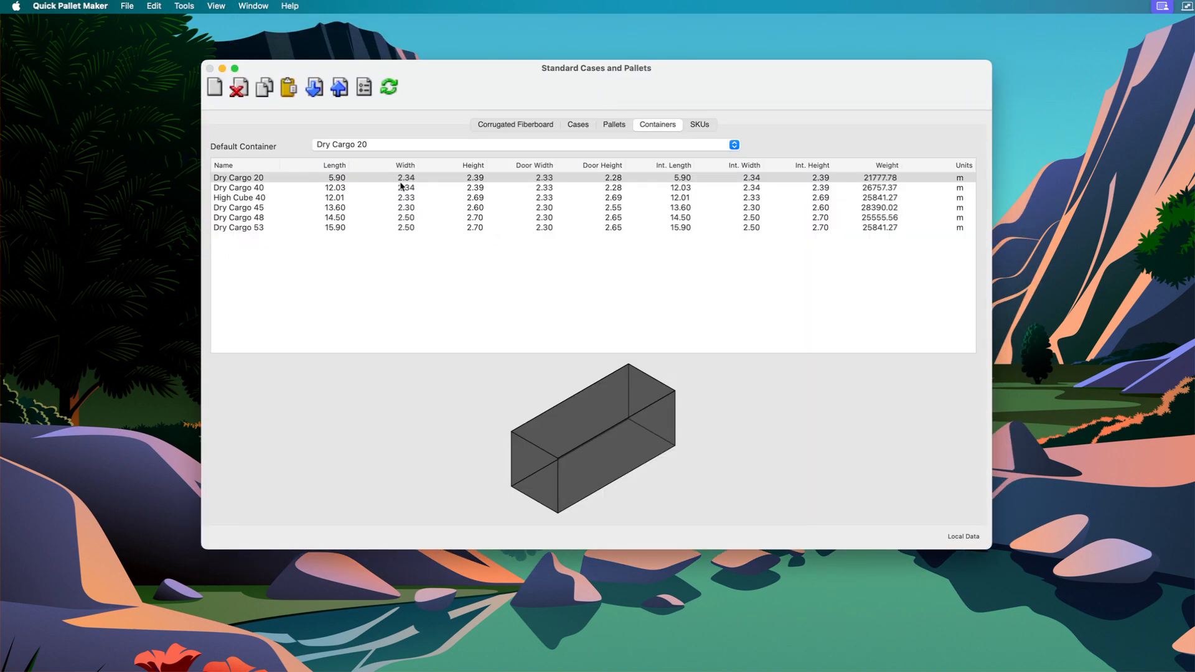
Examine the dimensions and drawings of the standard containers, from Dry Cargo 20 to Dry Cargo 53
{"action": "left_click", "coordinate": [402, 188]}
{"action": "key", "text": "Up"}
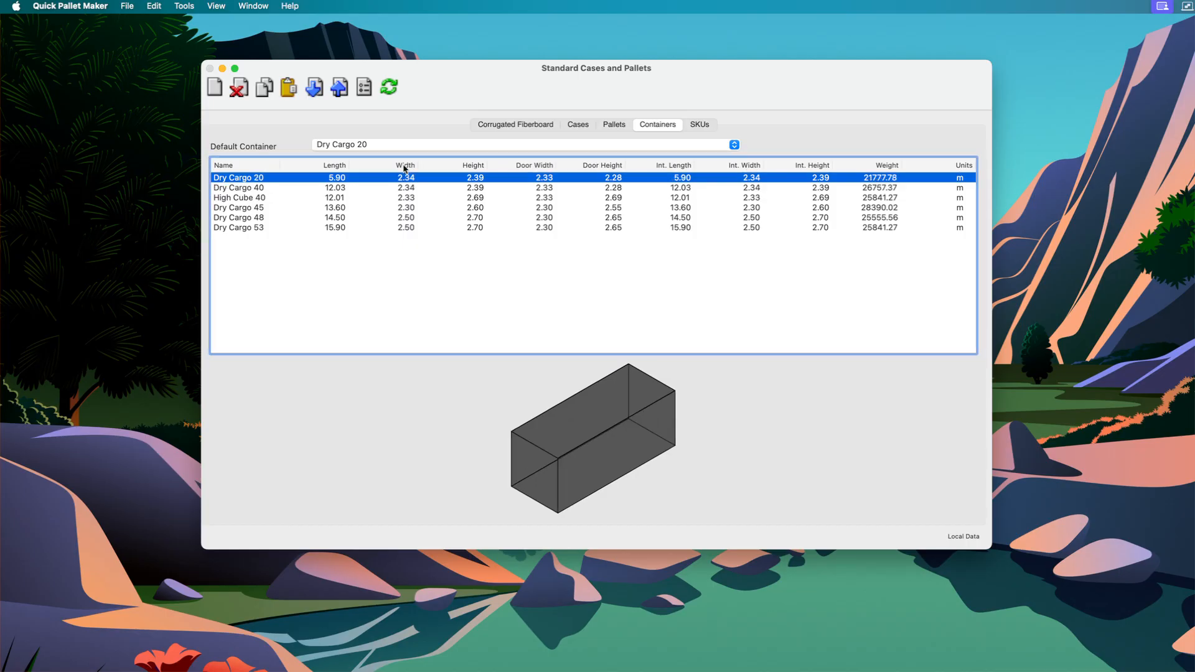
{"action": "key", "text": "Down"}
{"action": "key", "text": "Down"}
{"action": "key", "text": "Down"}
{"action": "key", "text": "Down"}
{"action": "key", "text": "Down"}
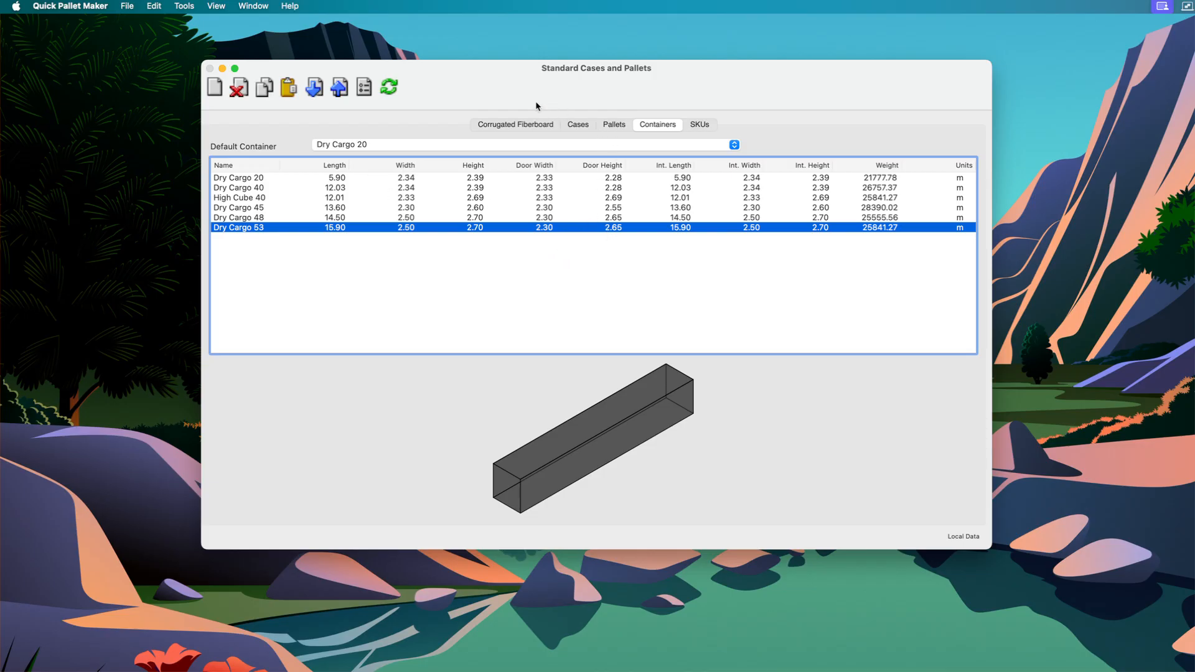
{"action": "left_click_drag", "start_coordinate": [537, 105], "coordinate": [522, 107]}
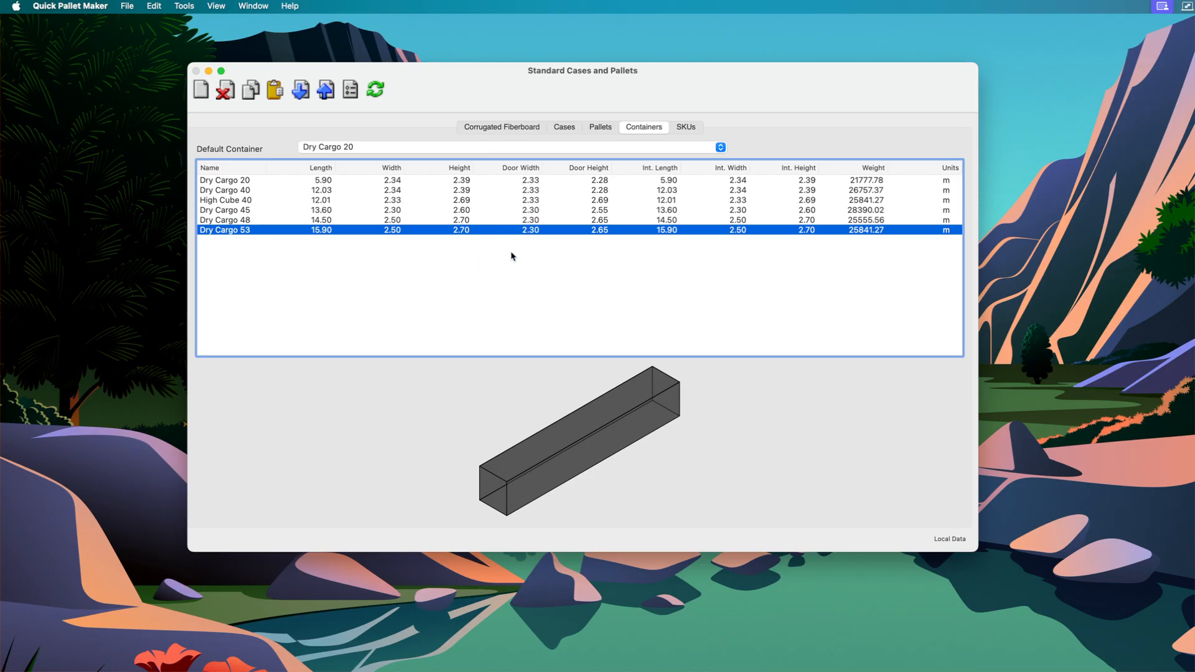
{"action": "left_click", "coordinate": [462, 222]}
{"action": "key", "text": "Up"}
{"action": "key", "text": "Up"}
{"action": "key", "text": "Up"}
{"action": "key", "text": "Up"}
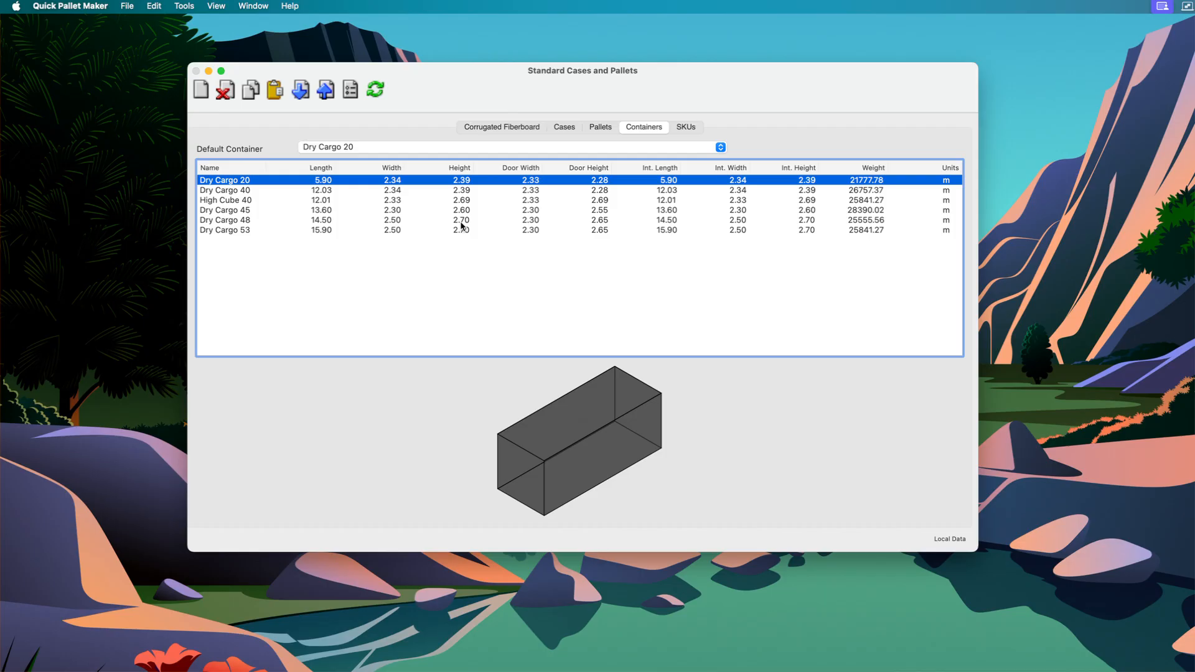
{"action": "key", "text": "Down"}
{"action": "key", "text": "Down"}
{"action": "key", "text": "Down"}
{"action": "key", "text": "Down"}
{"action": "key", "text": "Down"}
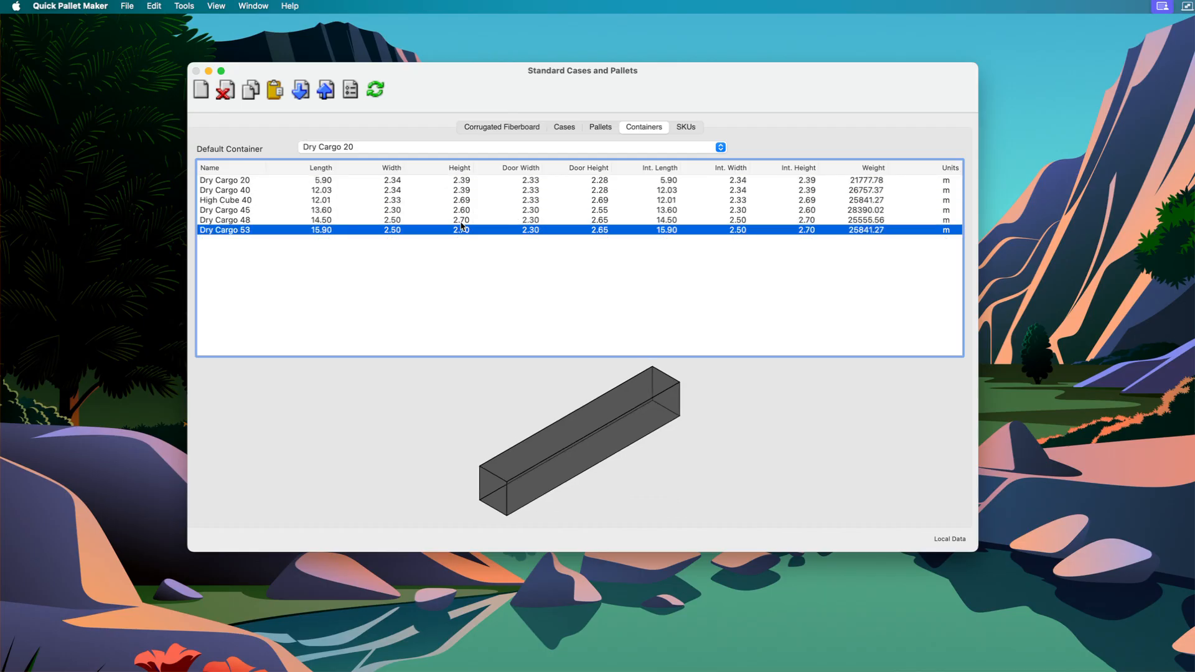
{"action": "key", "text": "Up"}
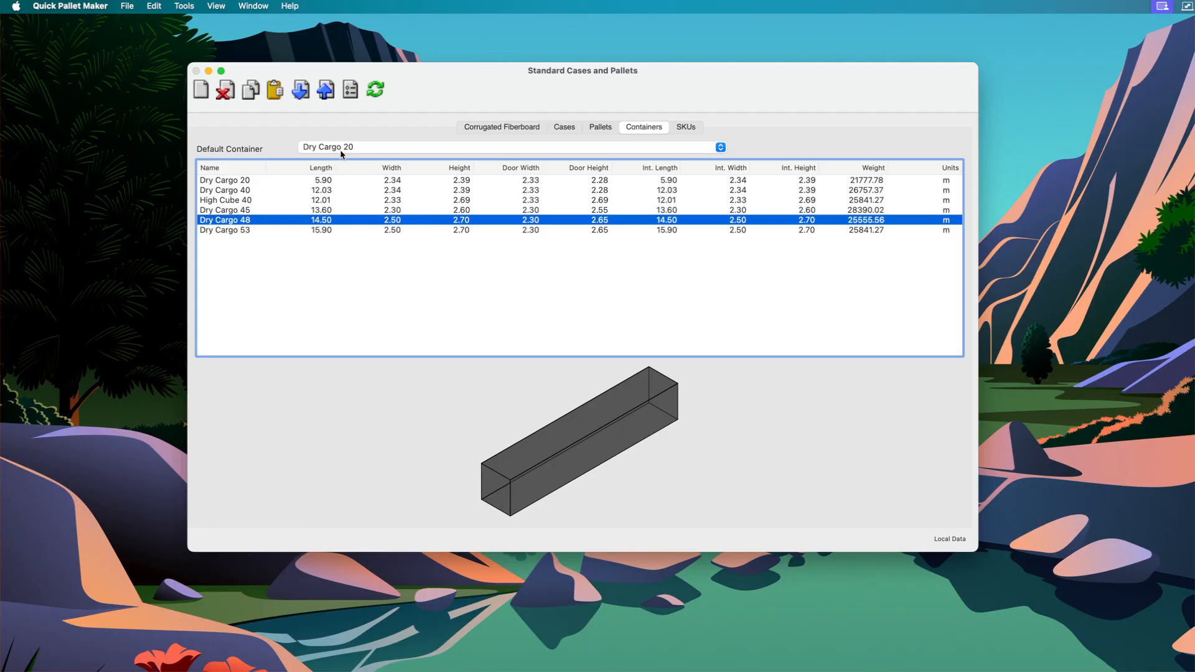
Create a new input data sheet and switch all its units to inches and lbs
{"action": "left_click", "coordinate": [134, 8]}
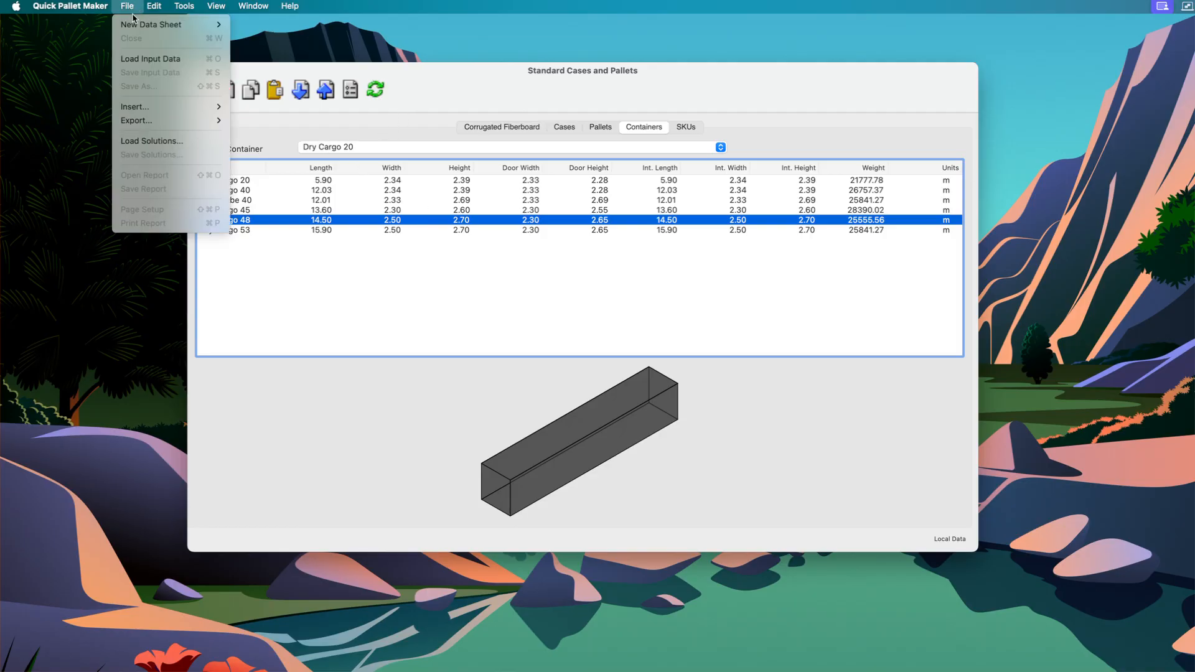
{"action": "mouse_move", "coordinate": [134, 24]}
{"action": "left_click", "coordinate": [257, 26]}
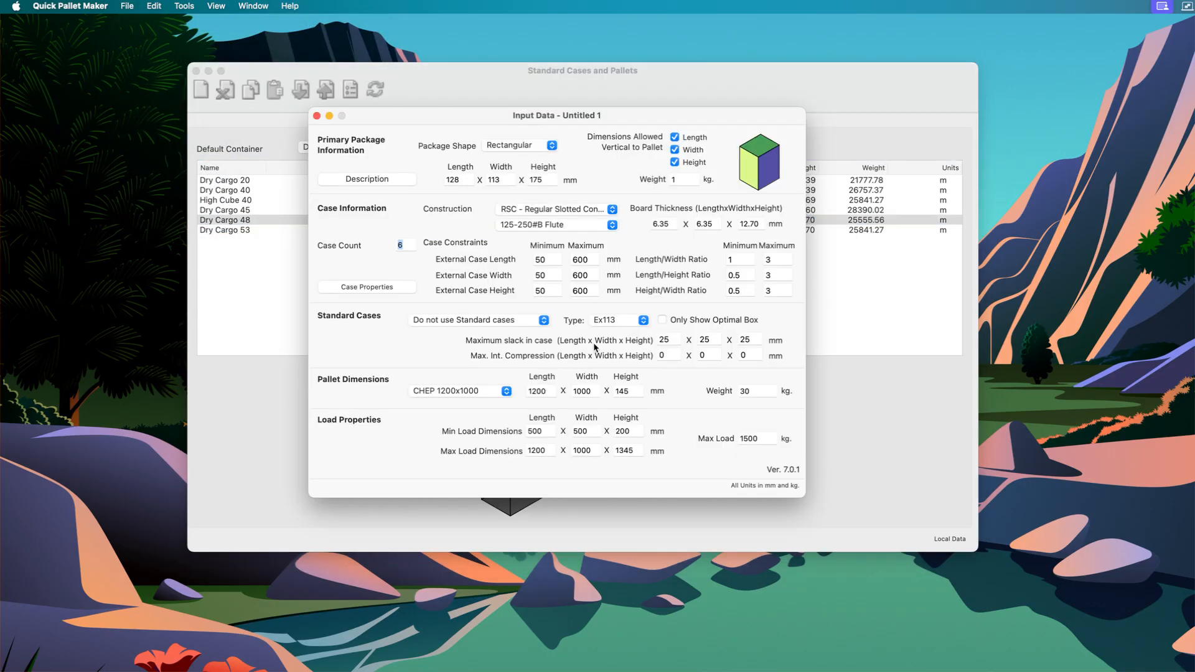
{"action": "left_click", "coordinate": [767, 489]}
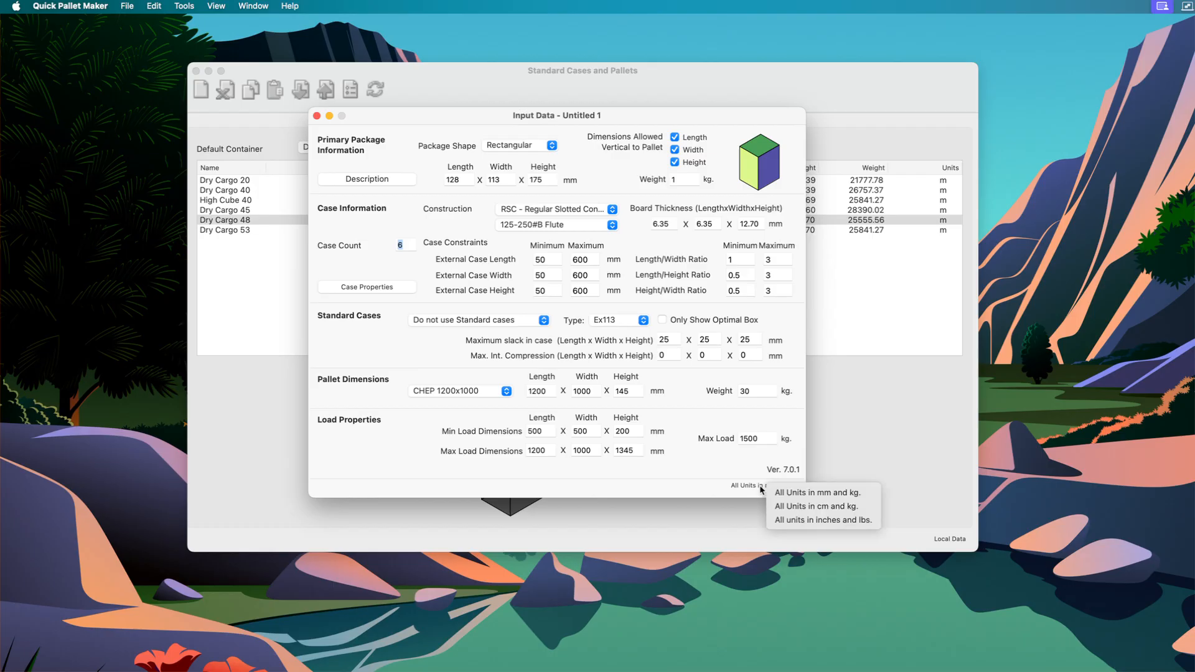
{"action": "left_click", "coordinate": [793, 521]}
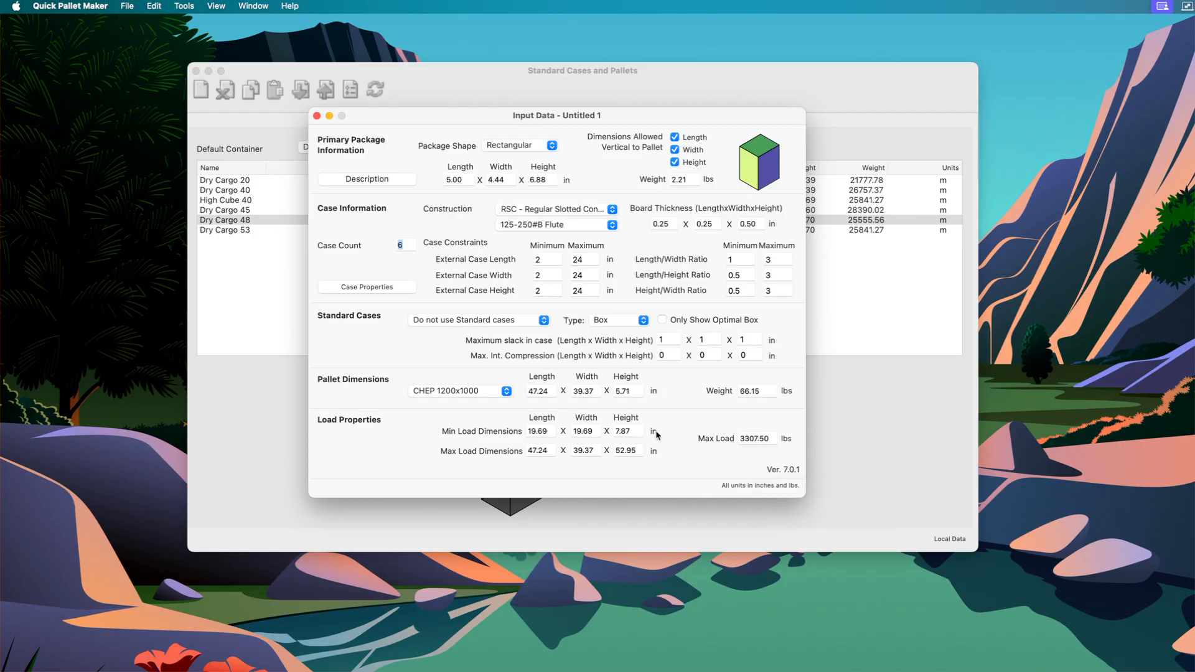
{"action": "left_click", "coordinate": [186, 5]}
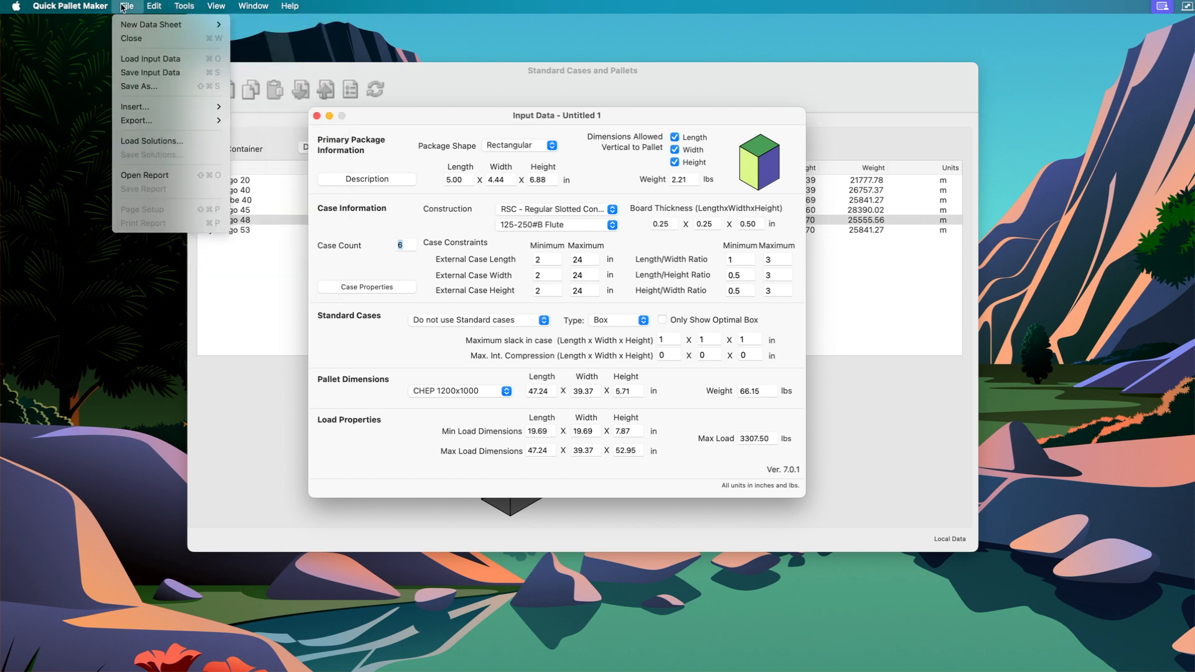
{"action": "mouse_move", "coordinate": [71, 6]}
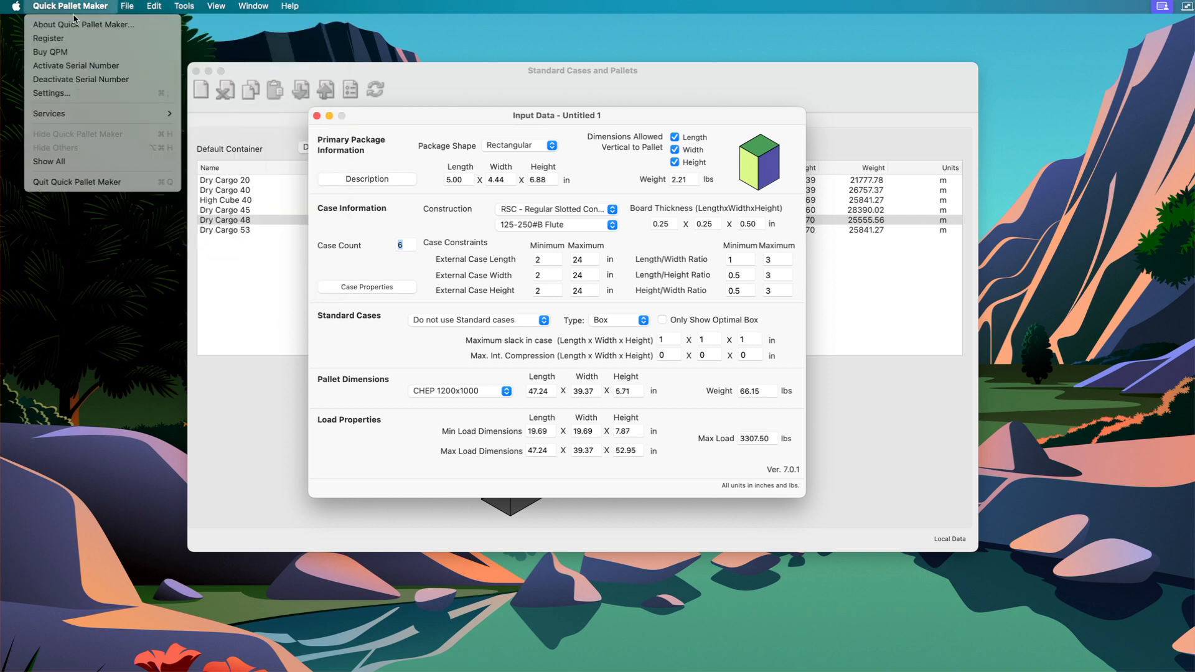
{"action": "left_click", "coordinate": [427, 121]}
Set the pallet to CHEP Pallet 48inx40in and recalculate the data sheet to generate the available solutions
{"action": "left_click_drag", "start_coordinate": [427, 121], "coordinate": [524, 130]}
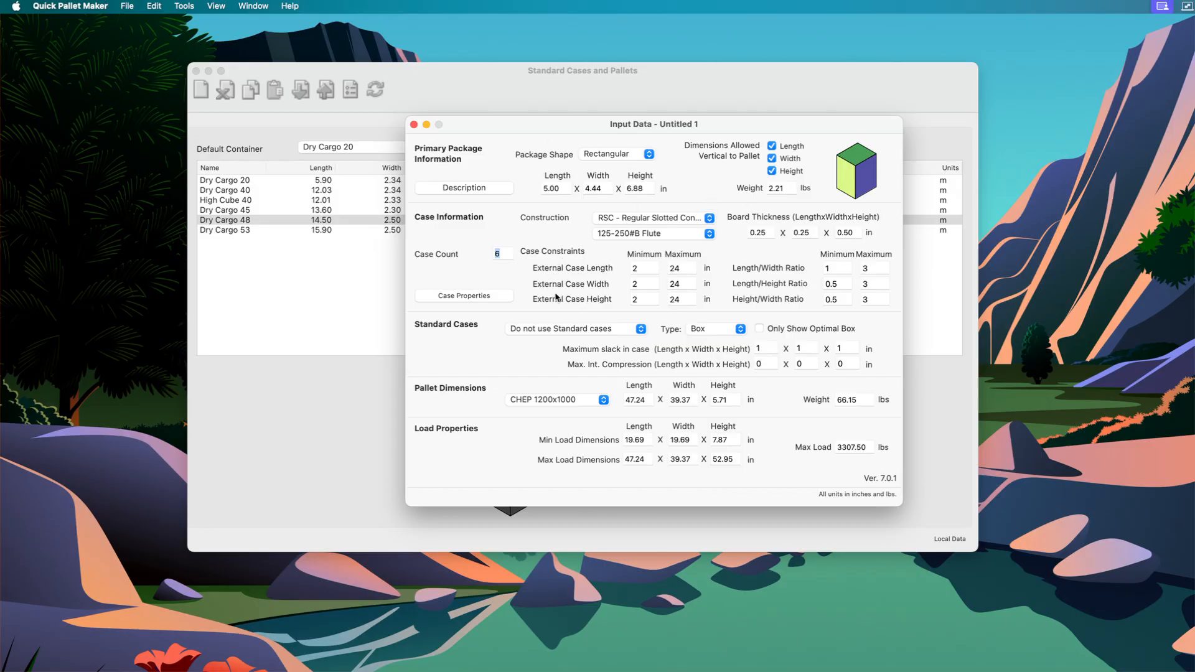
{"action": "left_click", "coordinate": [563, 401]}
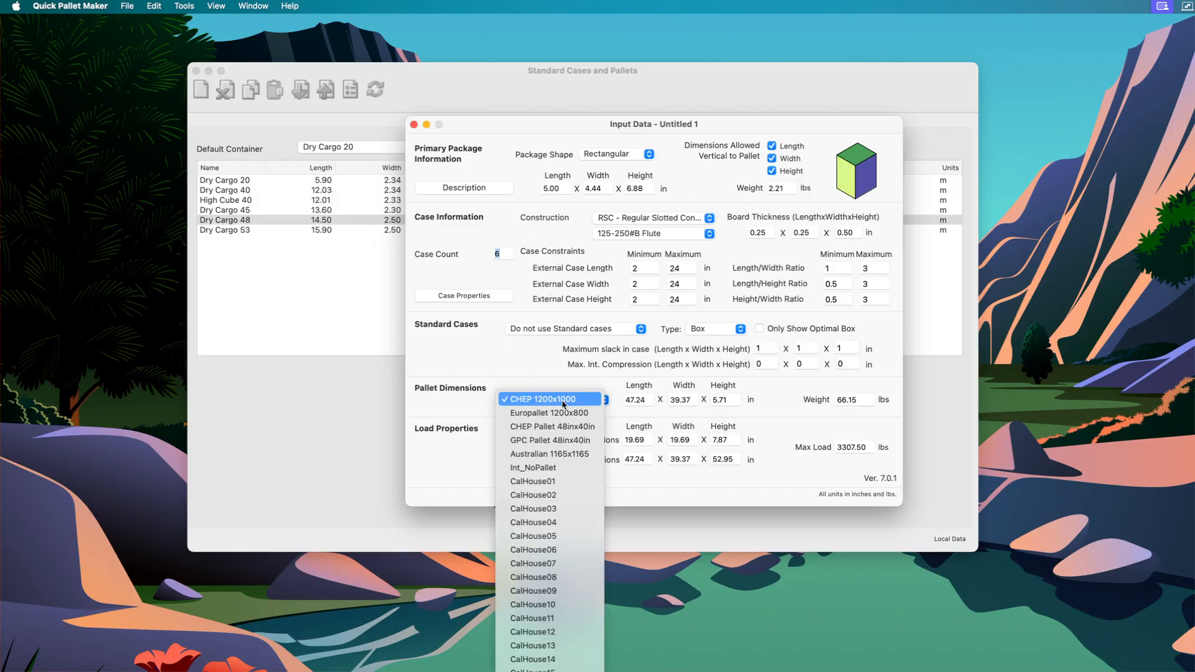
{"action": "left_click", "coordinate": [551, 427]}
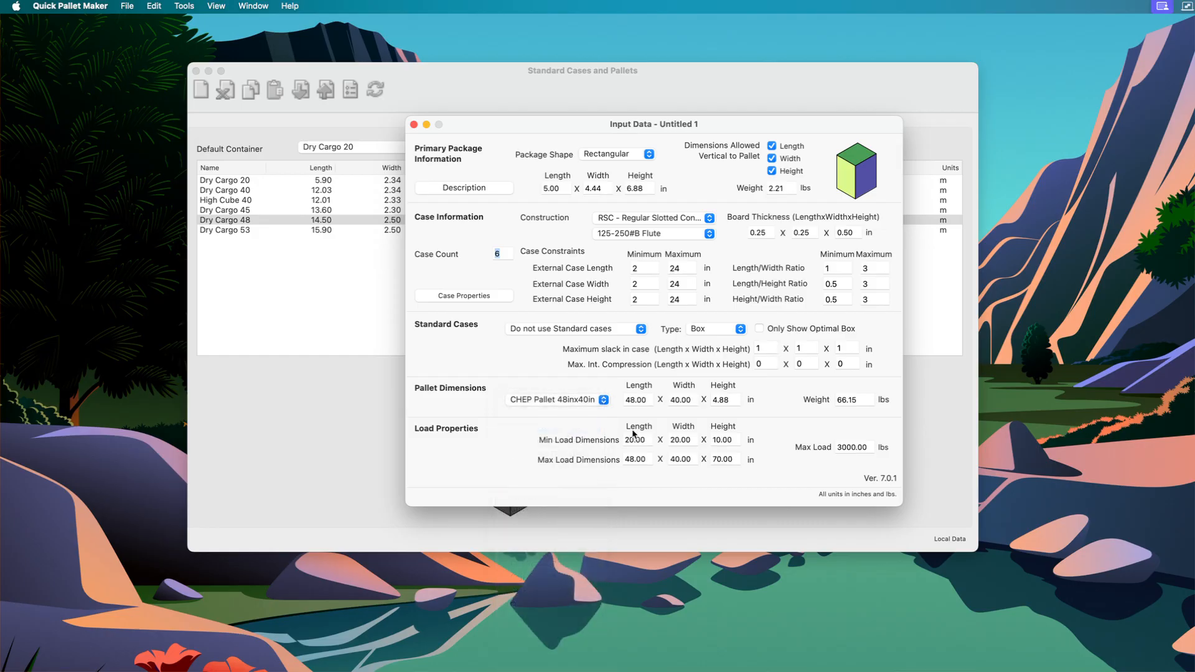
{"action": "left_click", "coordinate": [185, 7]}
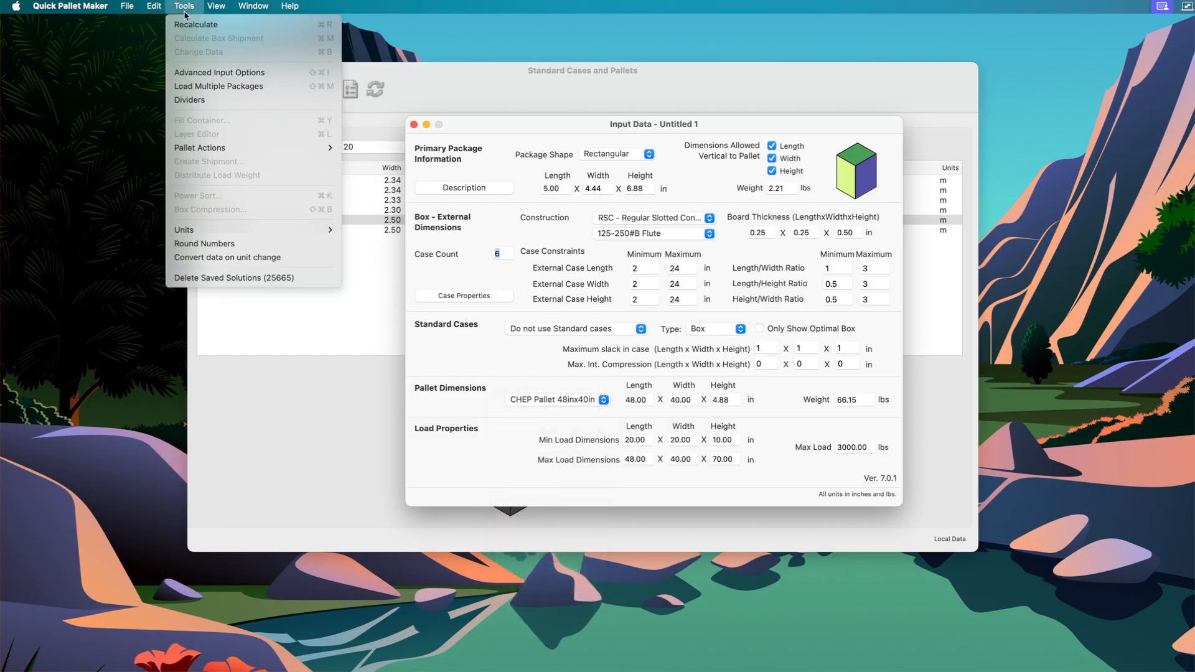
{"action": "left_click", "coordinate": [193, 24]}
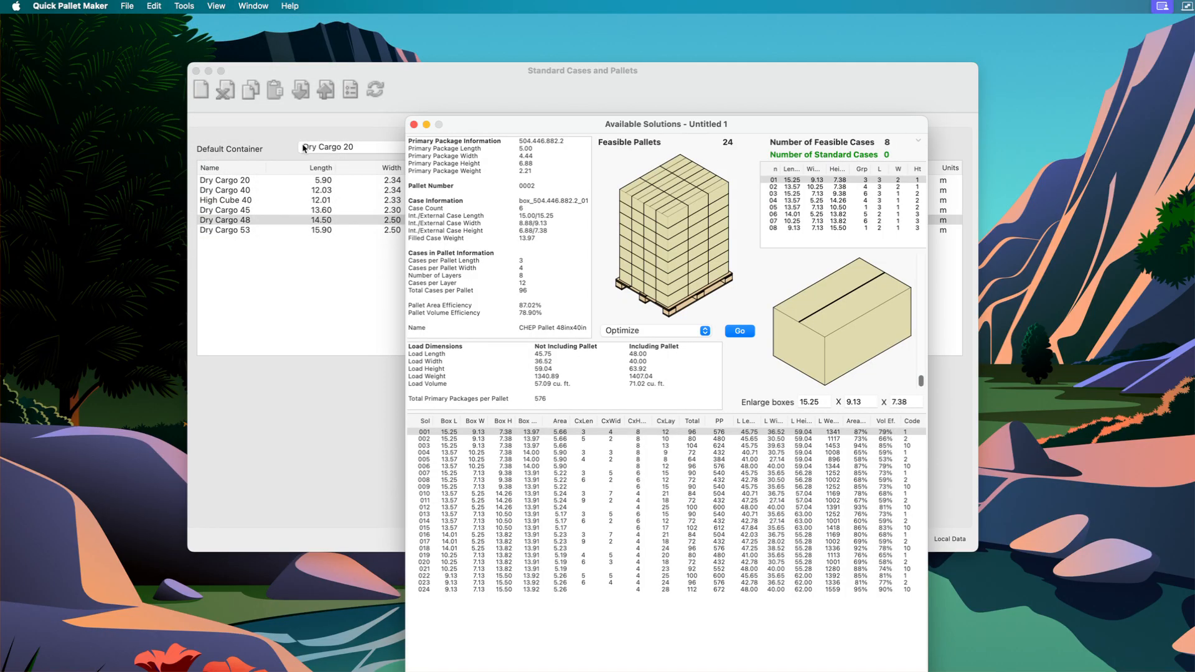
Fit the Available Solutions window to the screen and examine the pallet drawings and data of several solutions
{"action": "left_click_drag", "start_coordinate": [536, 119], "coordinate": [503, 44]}
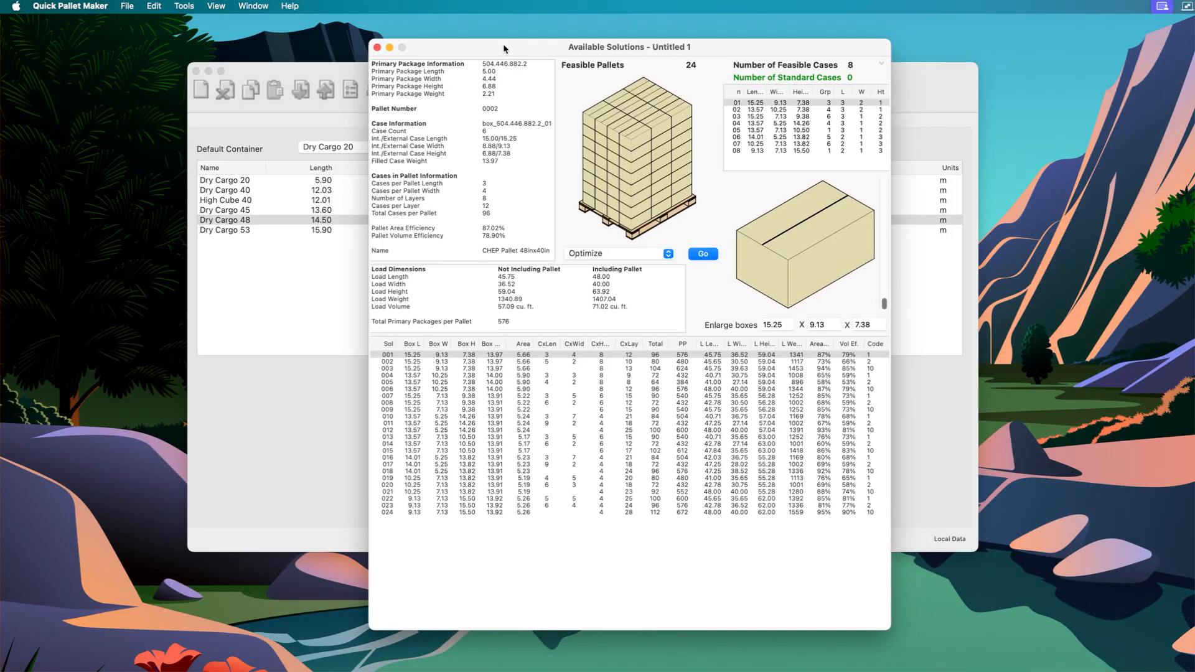
{"action": "left_click_drag", "start_coordinate": [880, 629], "coordinate": [881, 548]}
{"action": "left_click", "coordinate": [713, 431]}
{"action": "left_click", "coordinate": [700, 397]}
{"action": "left_click", "coordinate": [695, 369]}
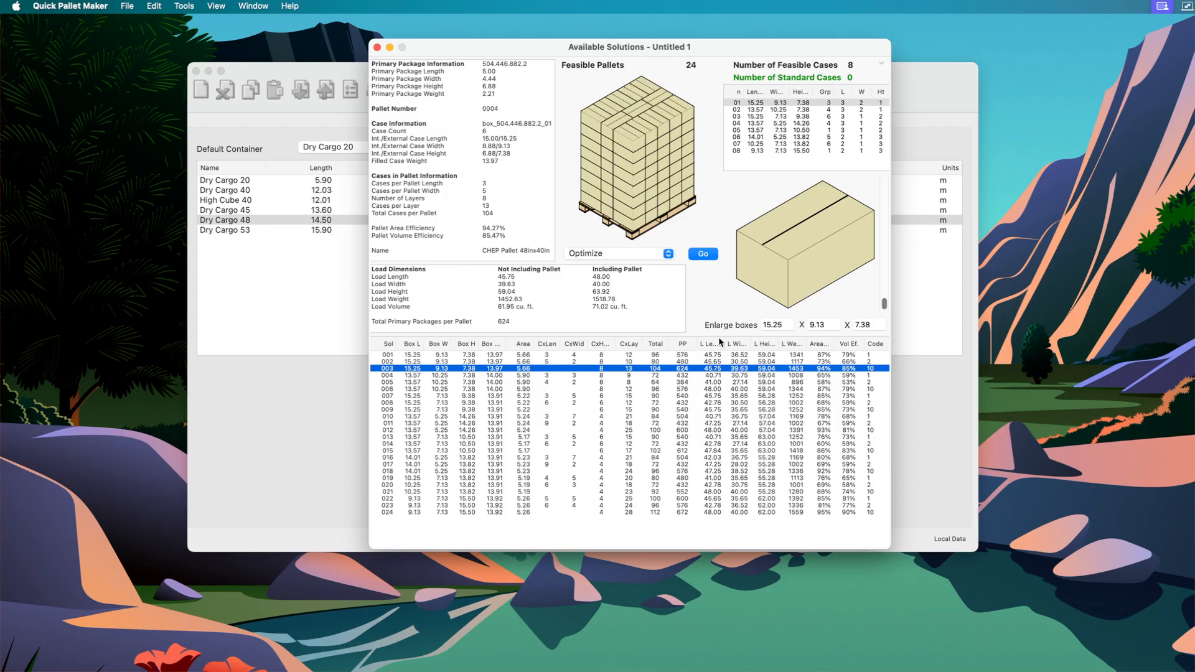
{"action": "left_click", "coordinate": [699, 355]}
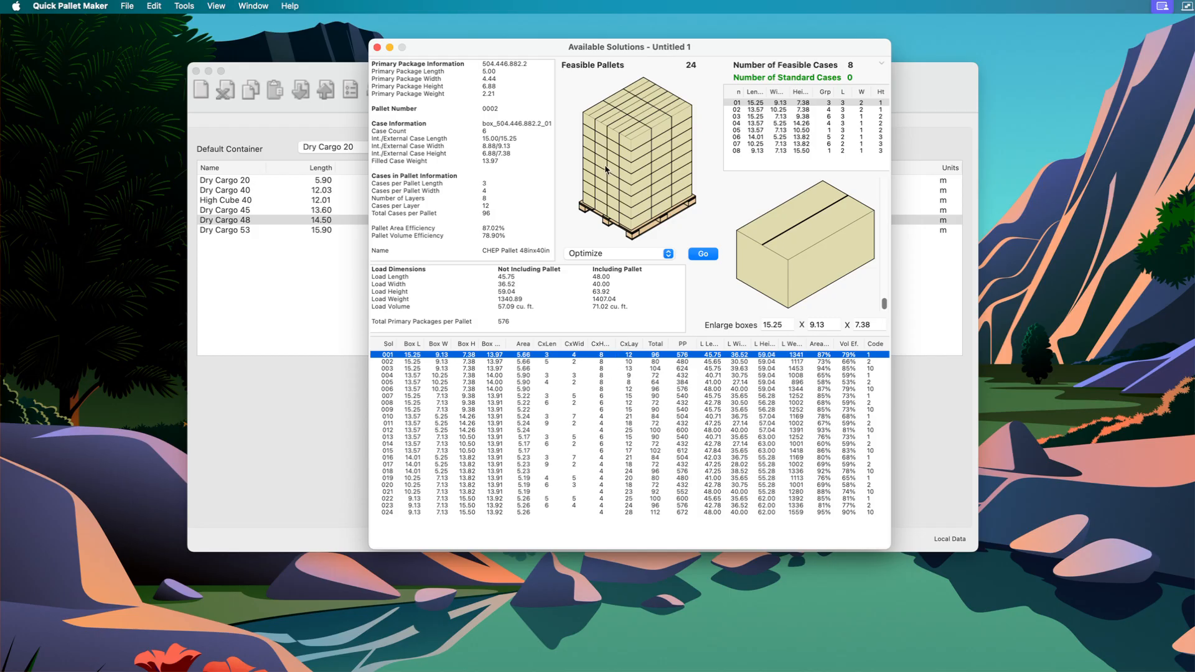
{"action": "left_click_drag", "start_coordinate": [541, 52], "coordinate": [507, 45]}
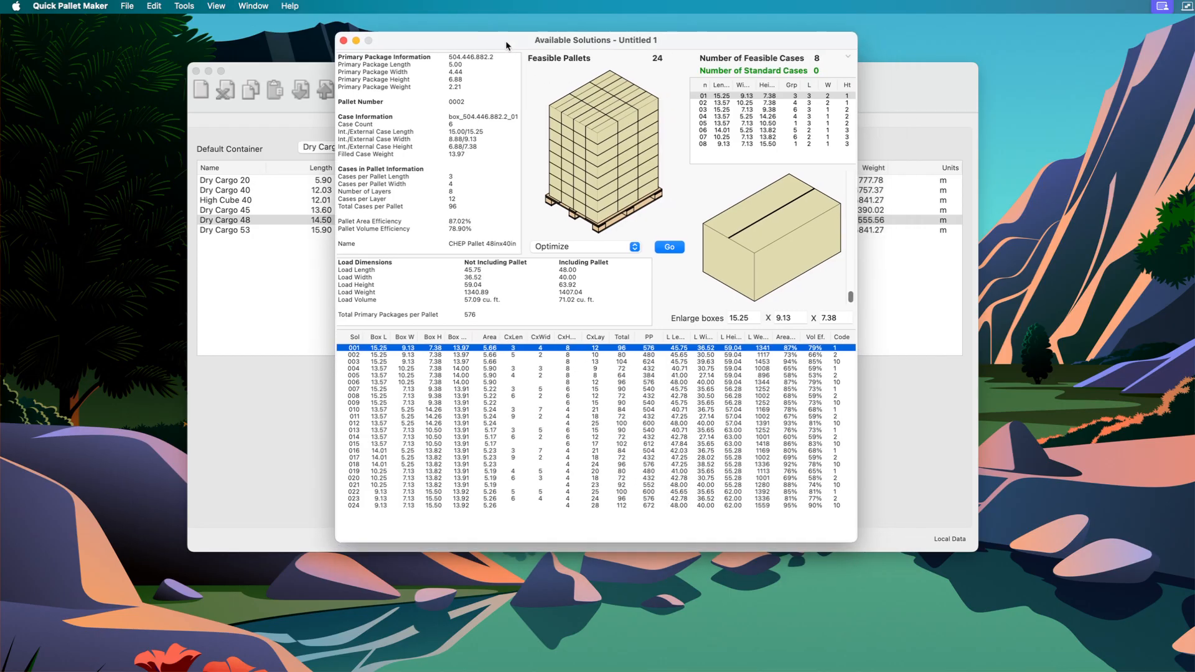
Sort the solutions by Total Primary Packages per Pallet in descending order with Power Sort
{"action": "left_click", "coordinate": [184, 7]}
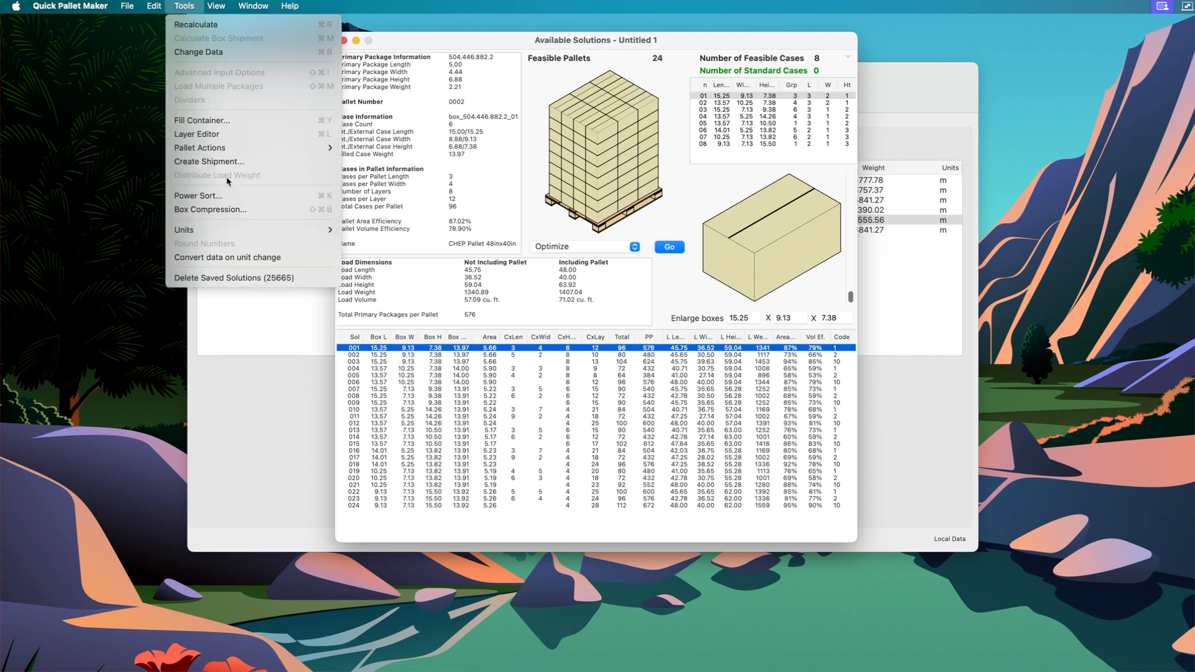
{"action": "left_click", "coordinate": [234, 196]}
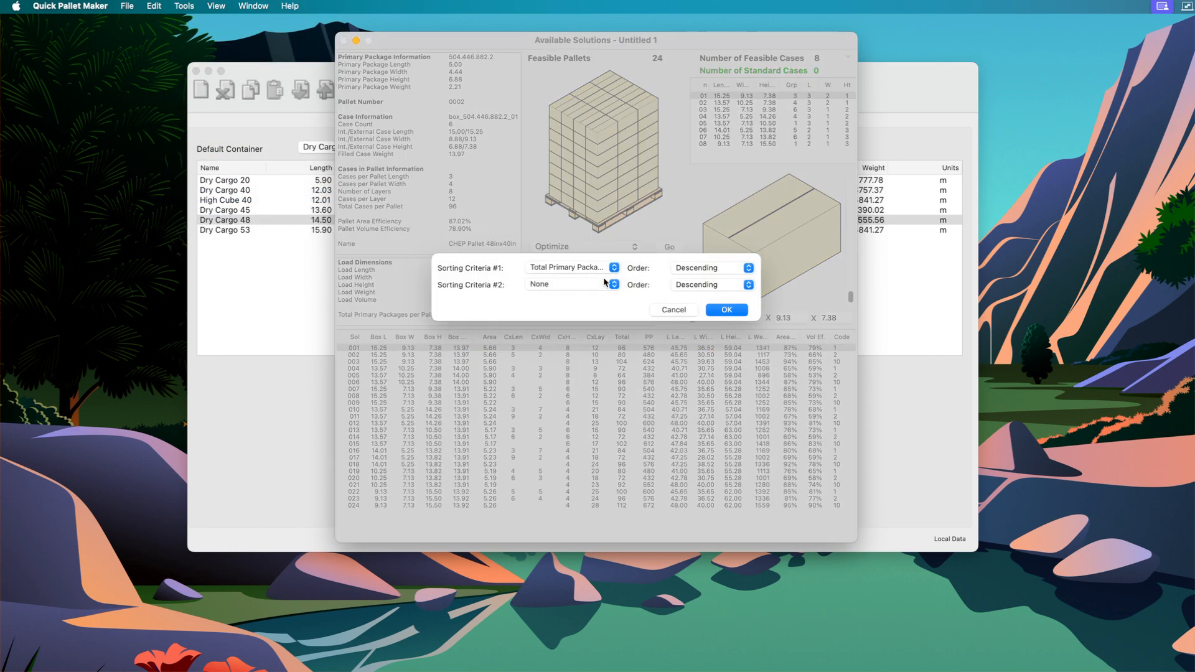
{"action": "left_click", "coordinate": [592, 274]}
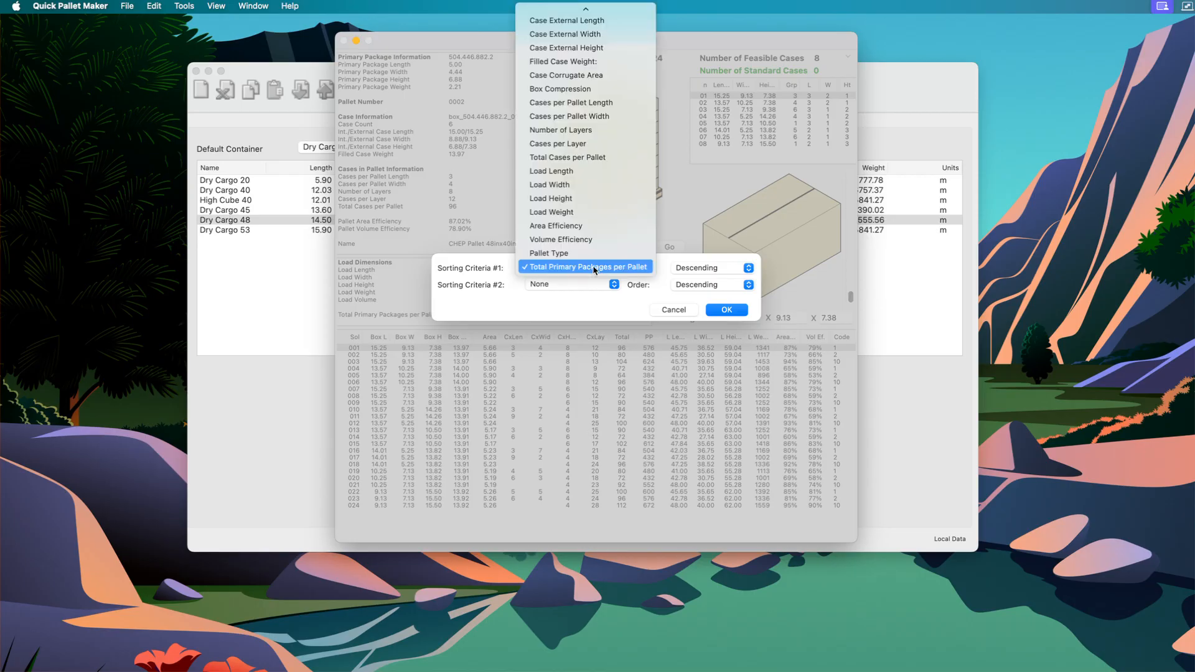
{"action": "left_click", "coordinate": [594, 267]}
{"action": "left_click", "coordinate": [726, 311]}
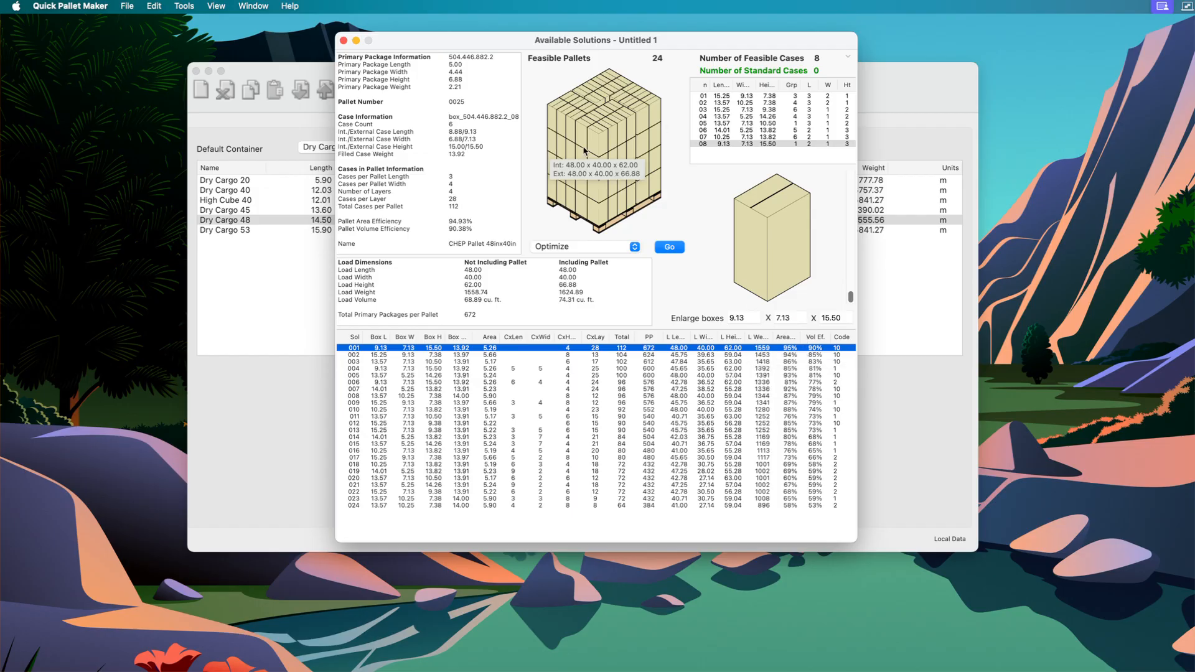
Set up Fill Container for the top-ranked pallet with a Dry Cargo 40 container and a shipping rate of 2600 US$
{"action": "left_click", "coordinate": [193, 5]}
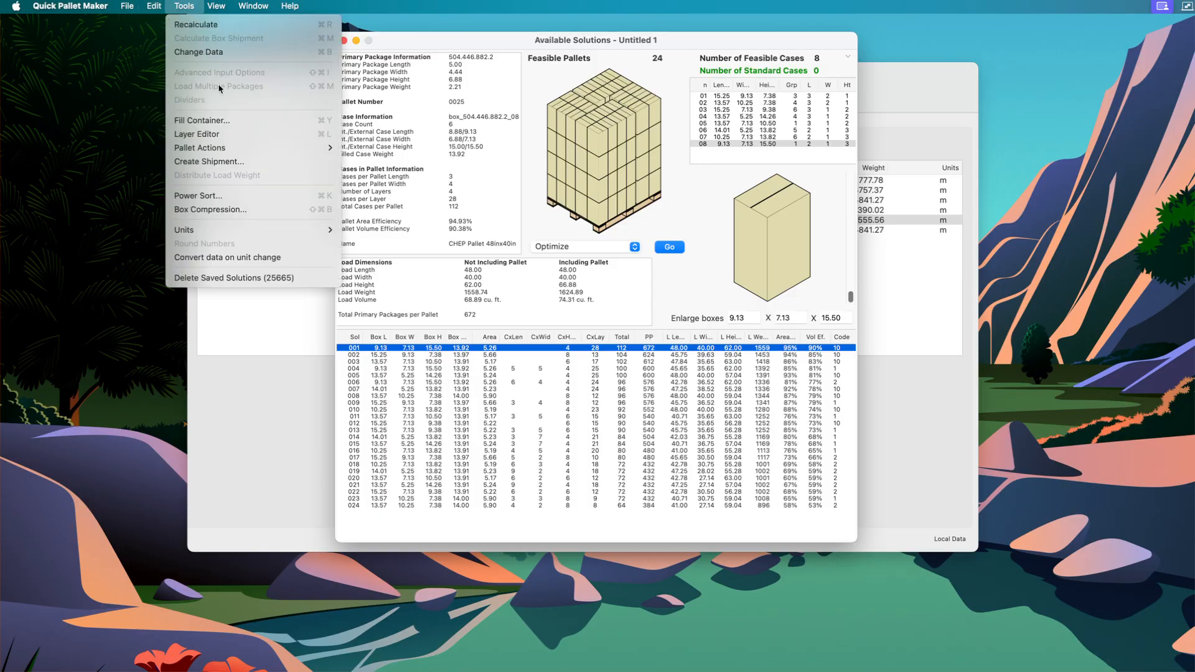
{"action": "left_click", "coordinate": [232, 128]}
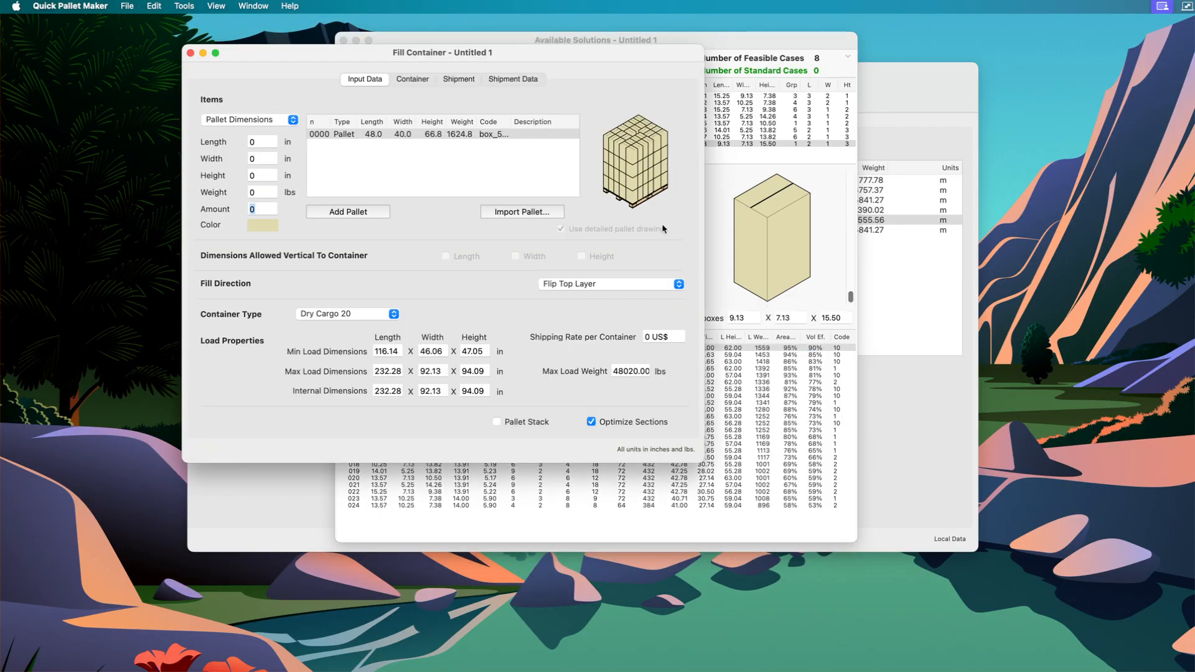
{"action": "left_click", "coordinate": [392, 313]}
{"action": "left_click", "coordinate": [384, 332]}
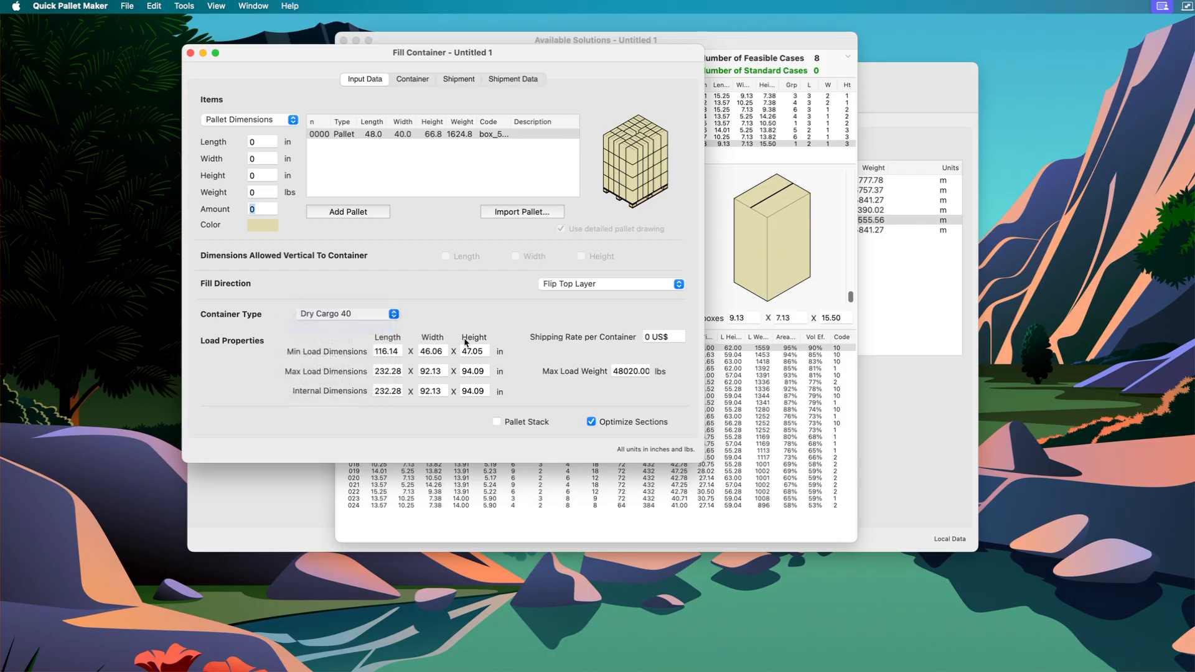
{"action": "double_click", "coordinate": [648, 340]}
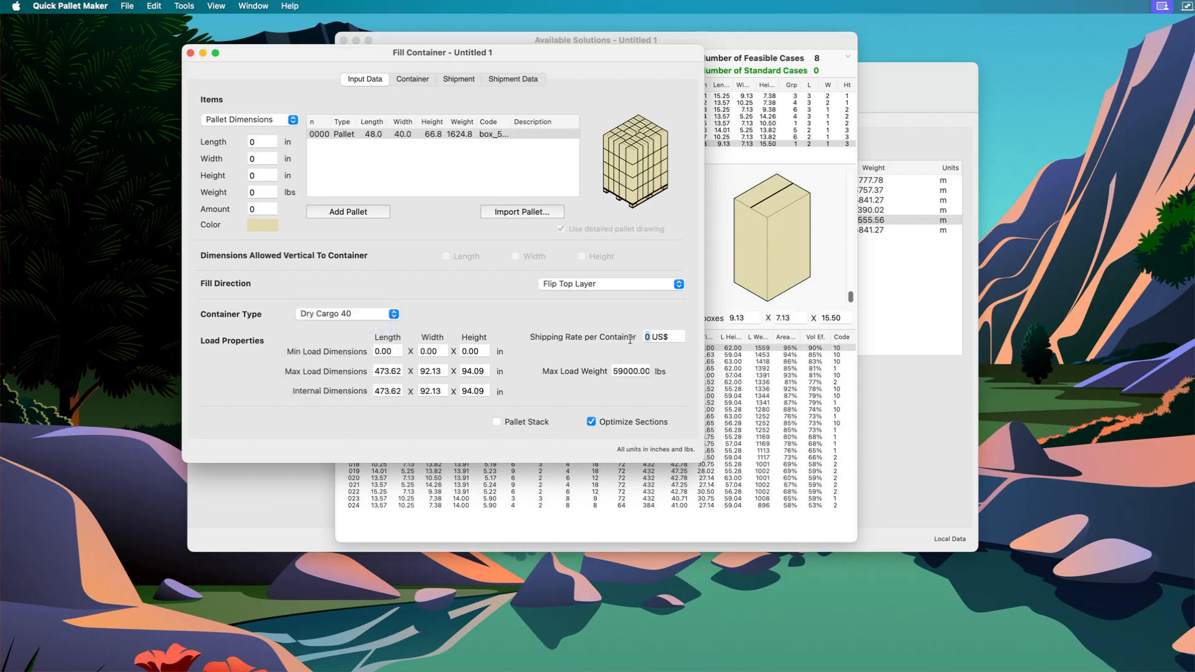
{"action": "type", "text": "2600"}
Generate the container load and display its load data and 3D drawing with full pallets
{"action": "left_click_drag", "start_coordinate": [614, 58], "coordinate": [907, 148]}
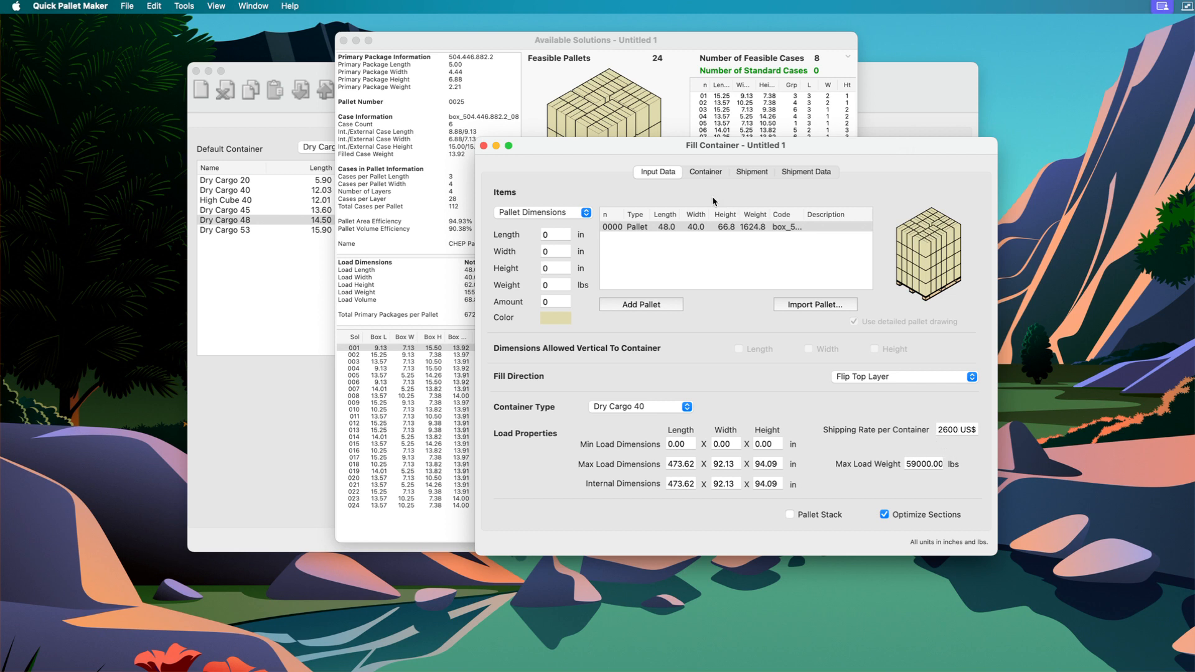
{"action": "left_click", "coordinate": [709, 174]}
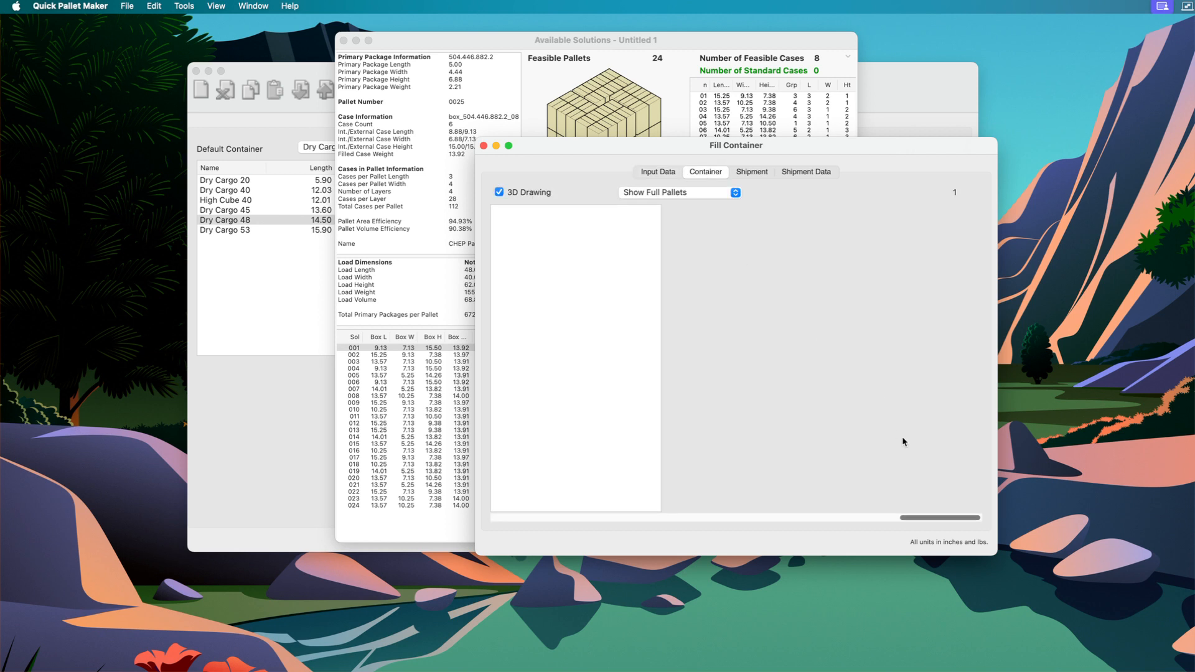
{"action": "left_click_drag", "start_coordinate": [805, 156], "coordinate": [772, 140]}
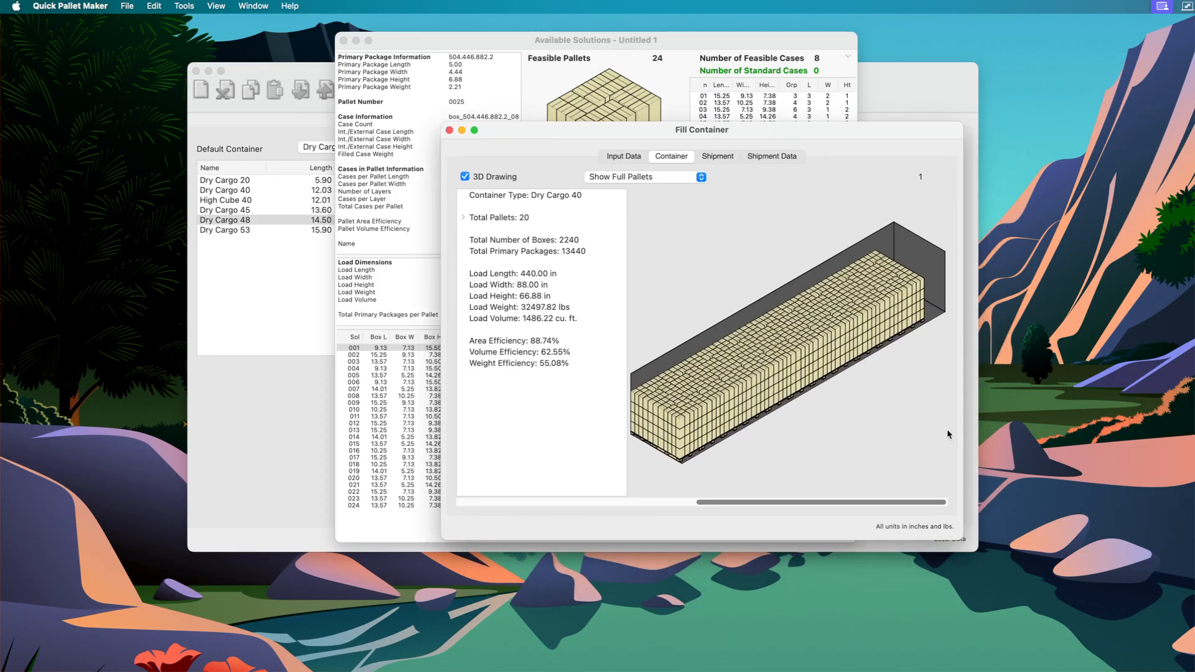
Enlarge the Fill Container window and expand the Dry Cargo 40 pallet cost breakdown down to the primary package
{"action": "left_click_drag", "start_coordinate": [959, 537], "coordinate": [1032, 591]}
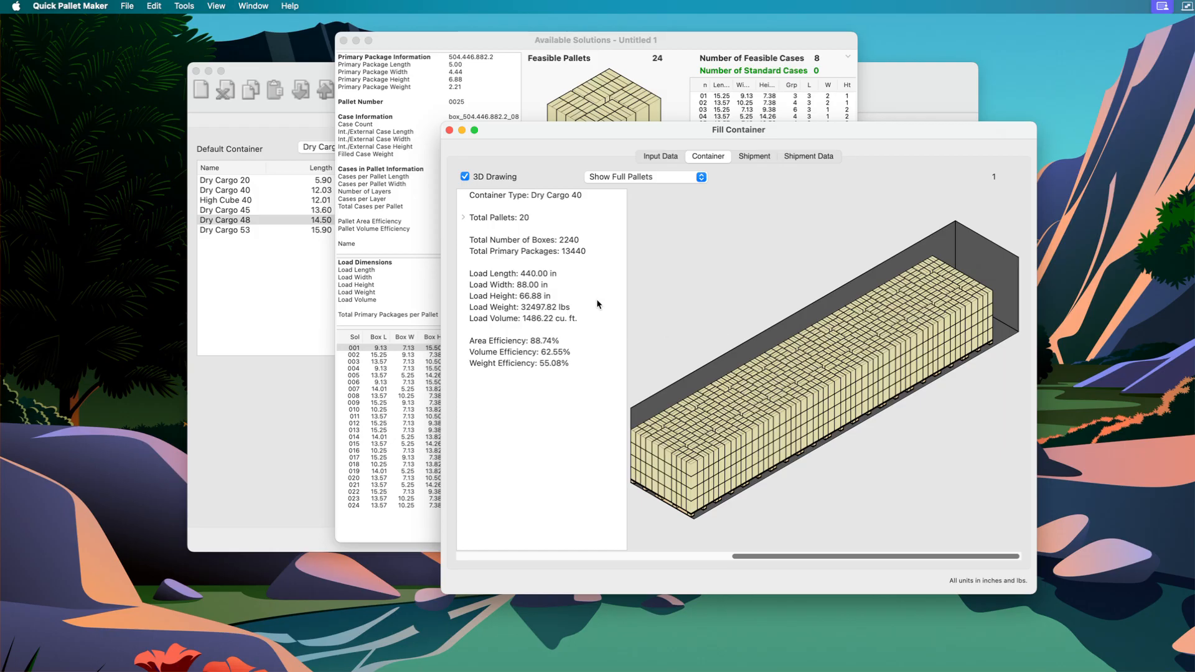
{"action": "left_click", "coordinate": [464, 218]}
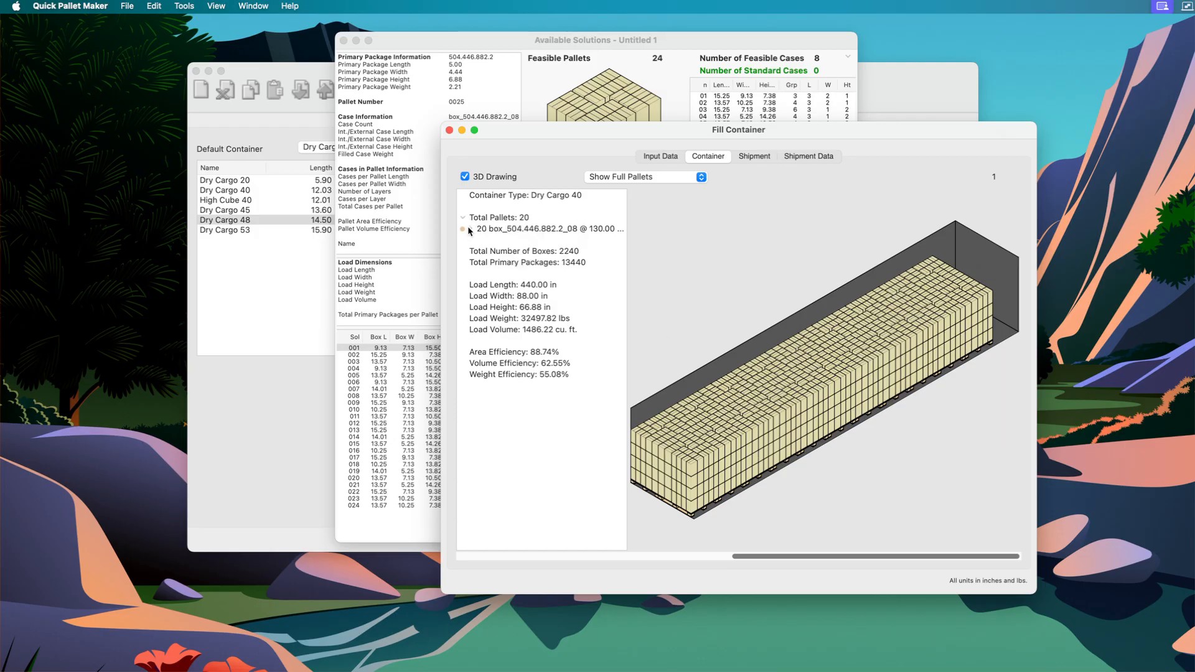
{"action": "left_click", "coordinate": [468, 228]}
{"action": "left_click", "coordinate": [478, 241]}
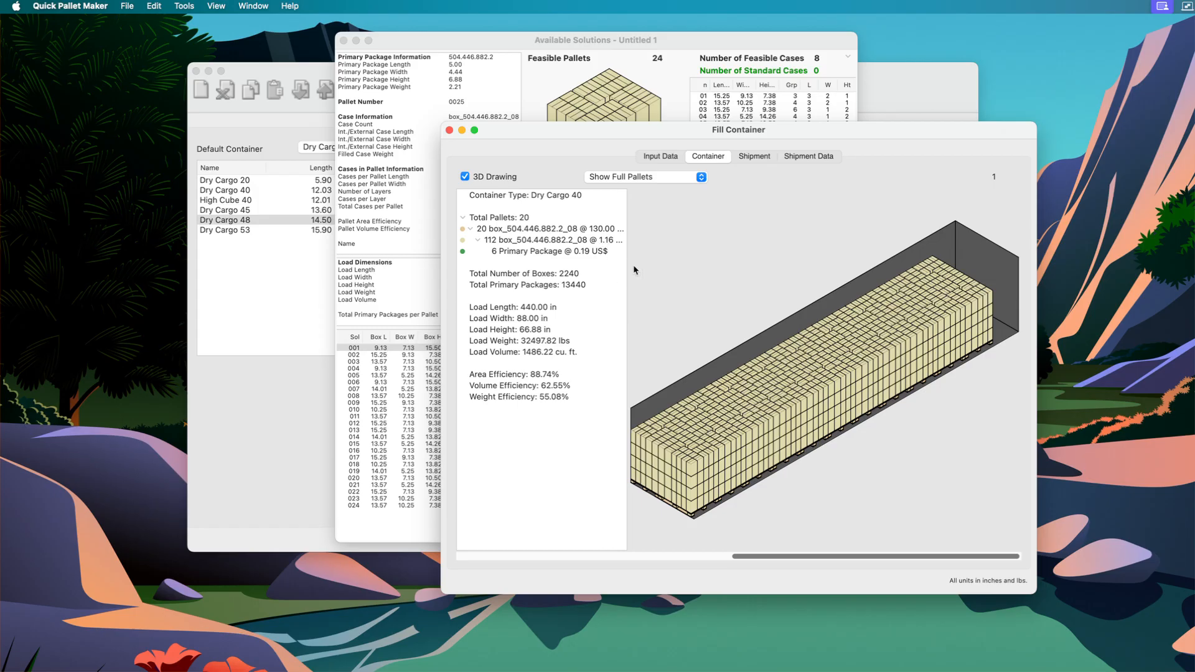
Change the container type to Dry Cargo 45 with a shipping rate of 2800 US$ and generate the container load
{"action": "left_click", "coordinate": [661, 156]}
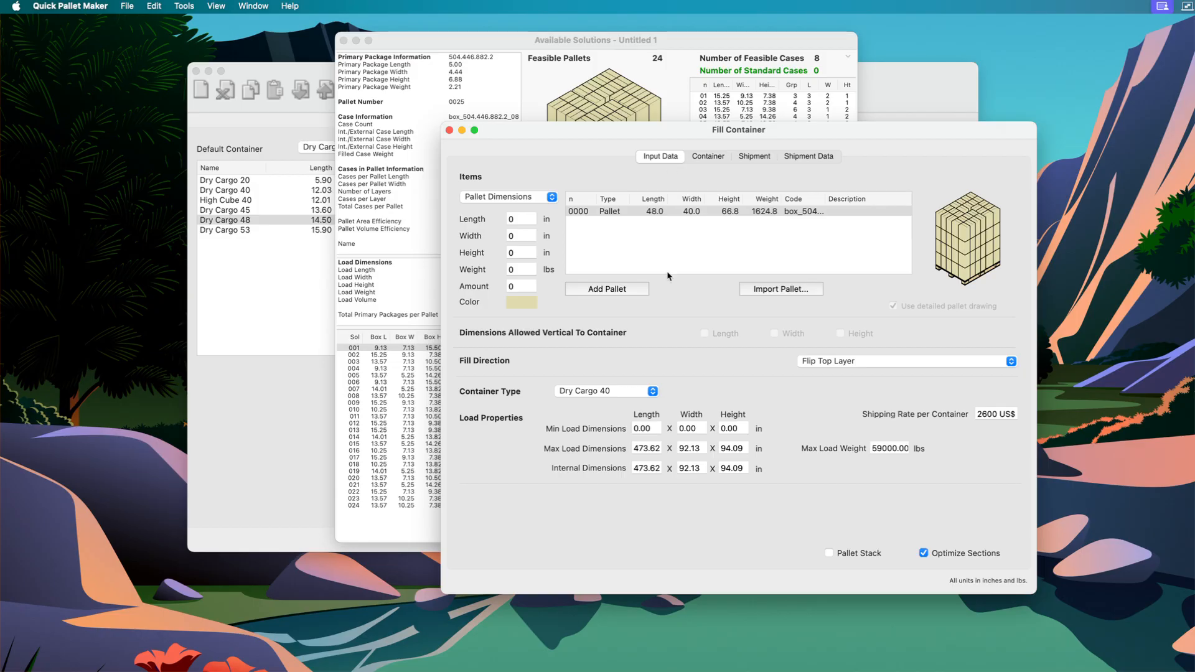
{"action": "left_click", "coordinate": [642, 391]}
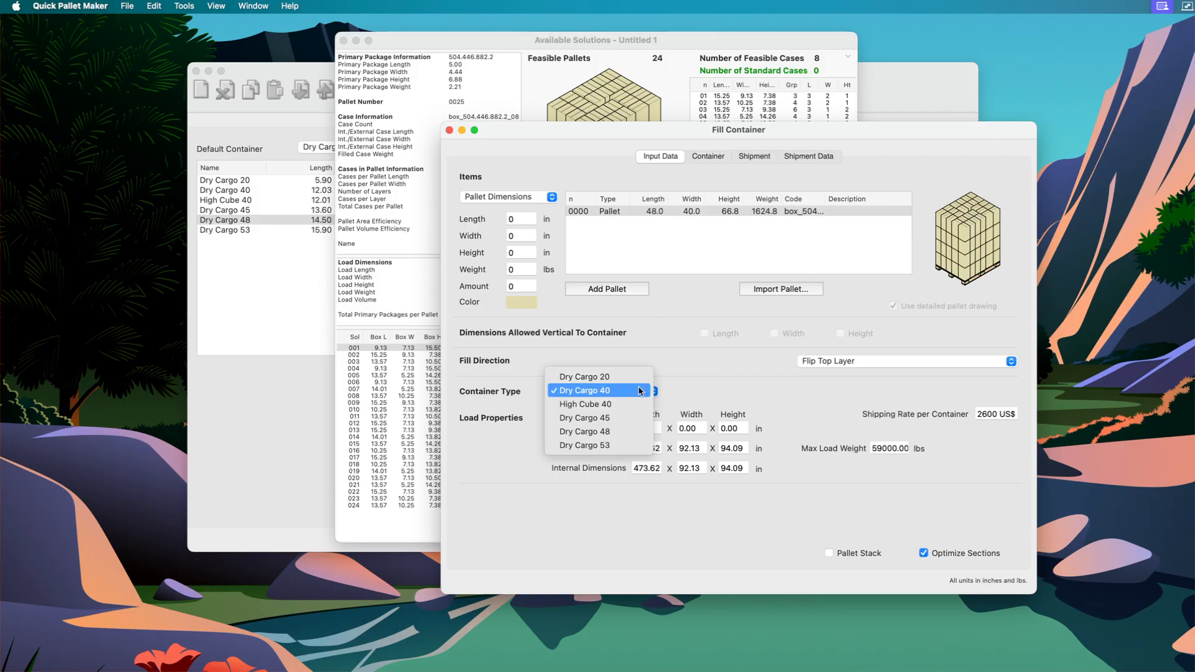
{"action": "left_click", "coordinate": [630, 418]}
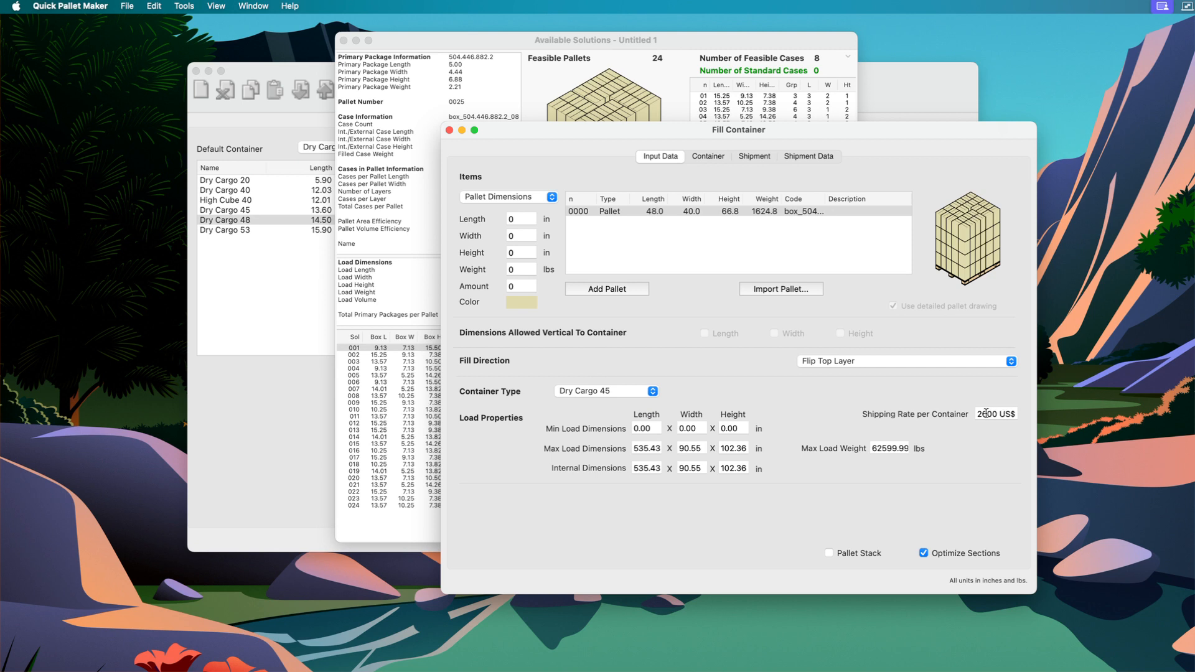
{"action": "left_click_drag", "start_coordinate": [987, 414], "coordinate": [982, 413]}
{"action": "type", "text": "8"}
{"action": "left_click", "coordinate": [710, 156]}
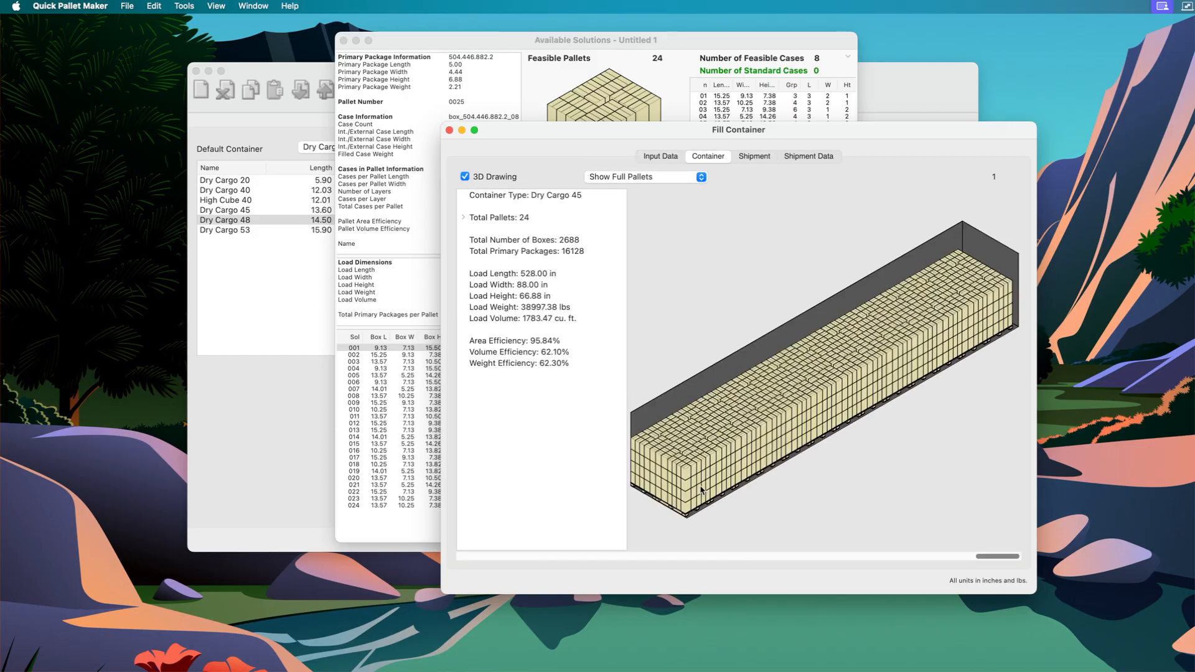
Expand the pallet cost breakdown of the Dry Cargo 45 load down to the primary package
{"action": "left_click", "coordinate": [463, 218]}
{"action": "left_click", "coordinate": [472, 229]}
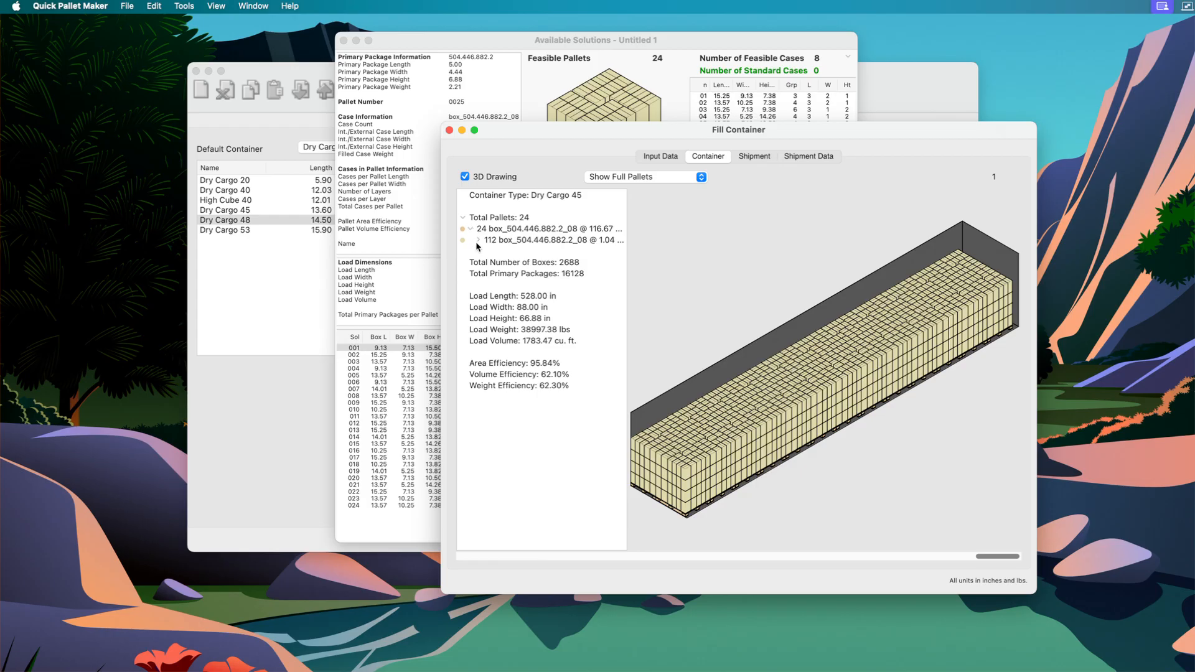
{"action": "left_click", "coordinate": [478, 240]}
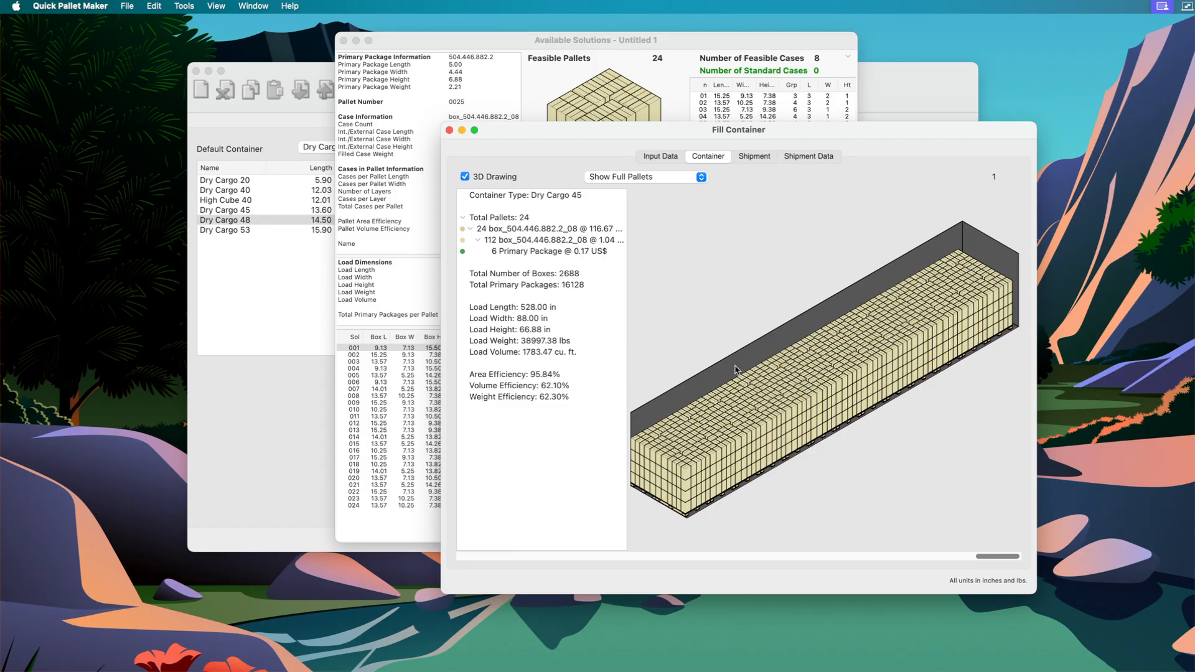
Check the load dimensions of the High Cube 40 and Dry Cargo 40 containers, and close the Fill Container window
{"action": "left_click", "coordinate": [645, 157]}
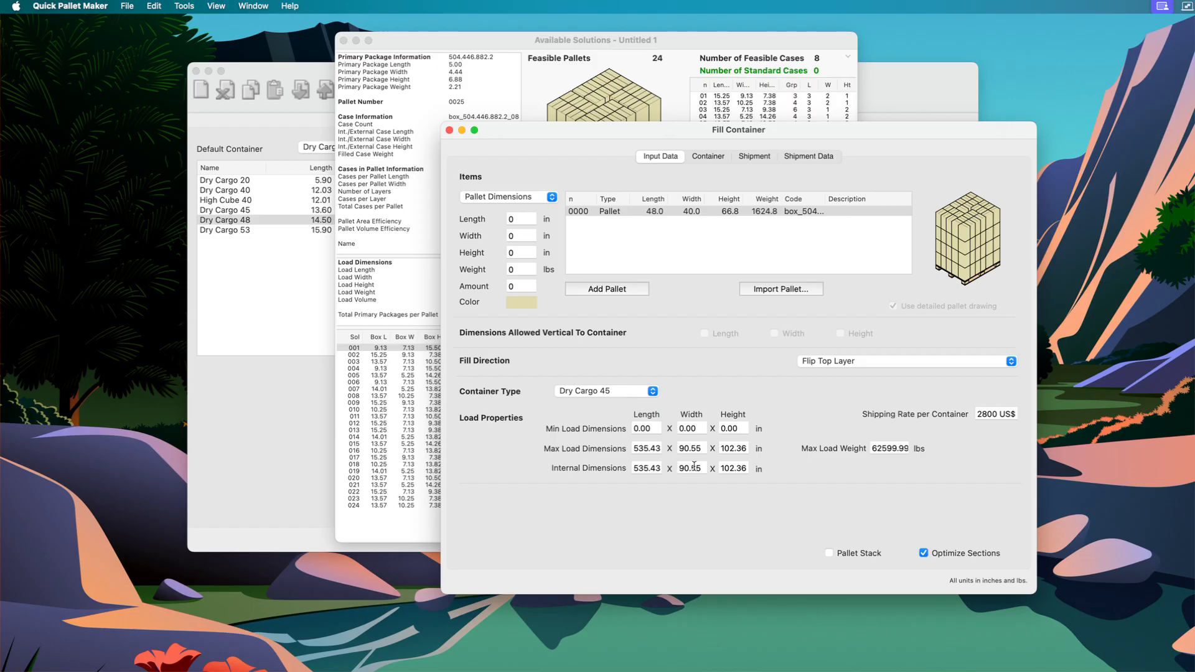
{"action": "left_click", "coordinate": [638, 392]}
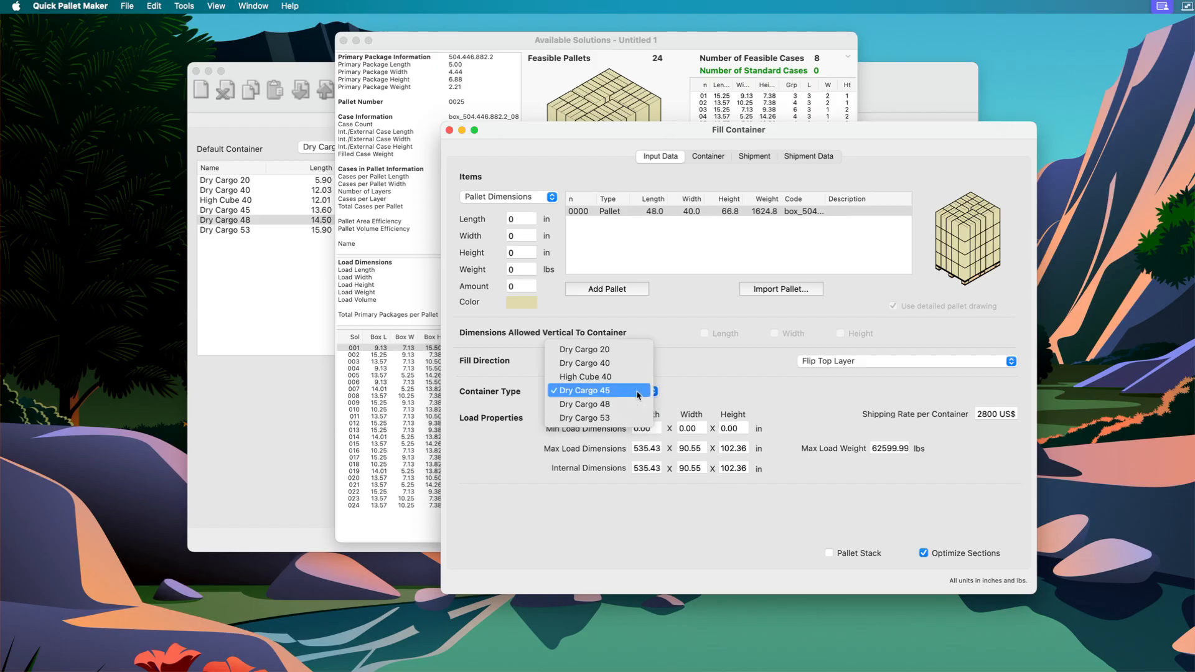
{"action": "left_click", "coordinate": [626, 378]}
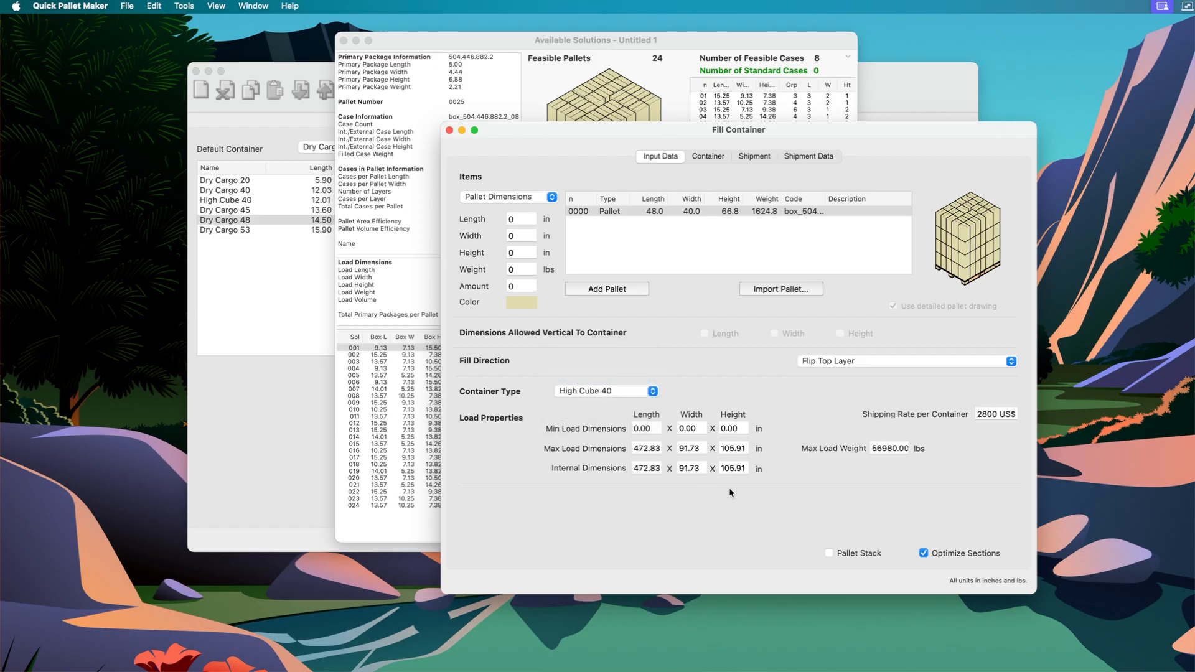
{"action": "left_click", "coordinate": [647, 392]}
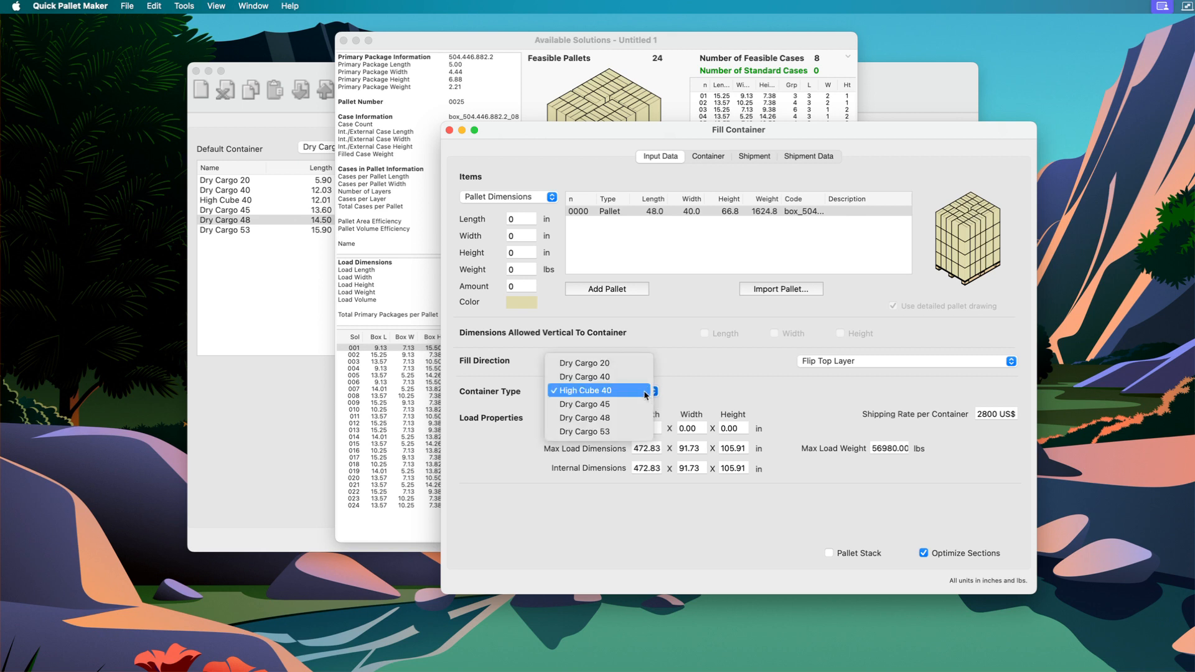
{"action": "left_click", "coordinate": [638, 377]}
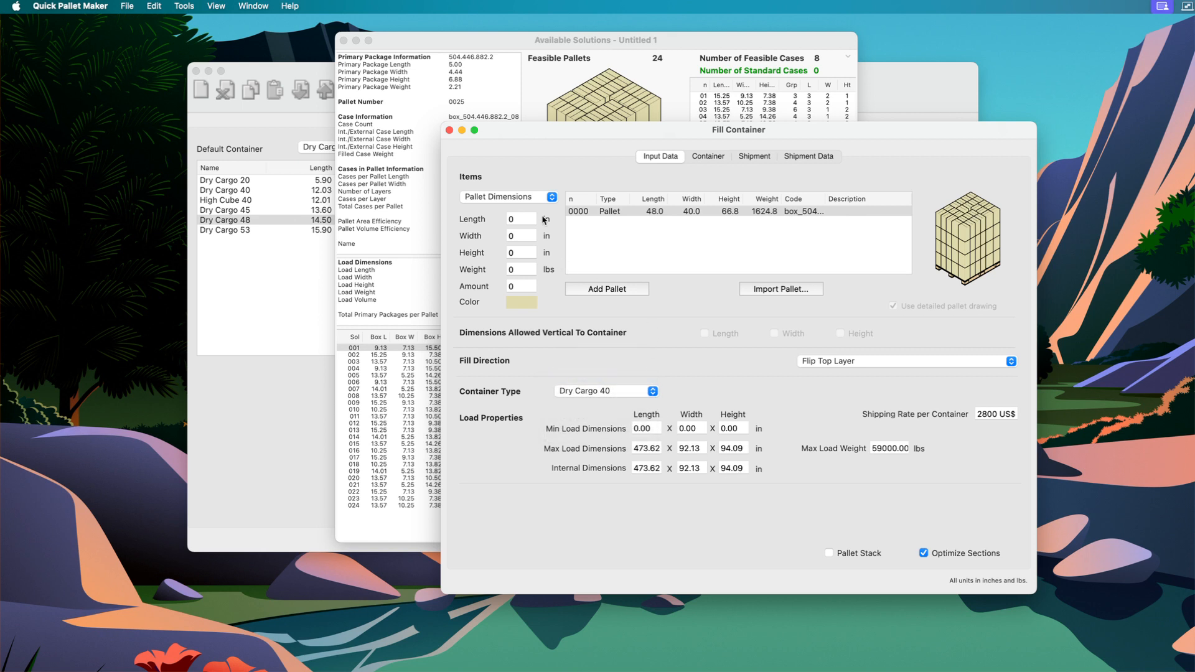
{"action": "left_click", "coordinate": [449, 131]}
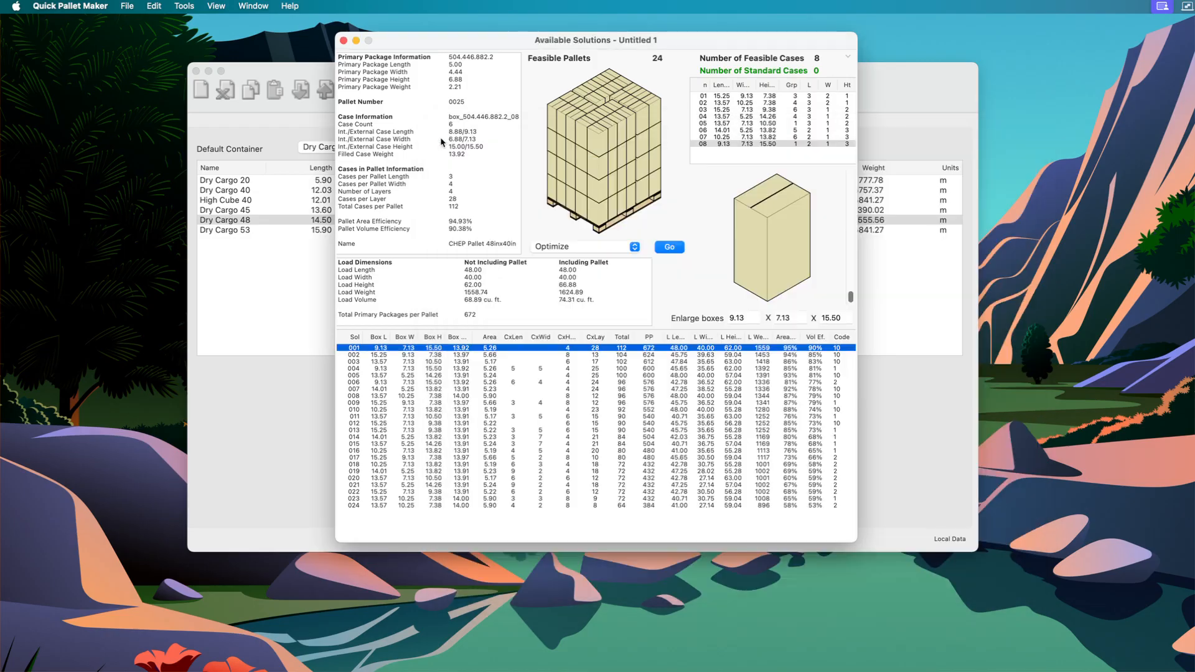
Fill a Dry Cargo 40 container with the second-ranked pallet solution, using a shipping rate of 2600 US$
{"action": "left_click", "coordinate": [720, 355]}
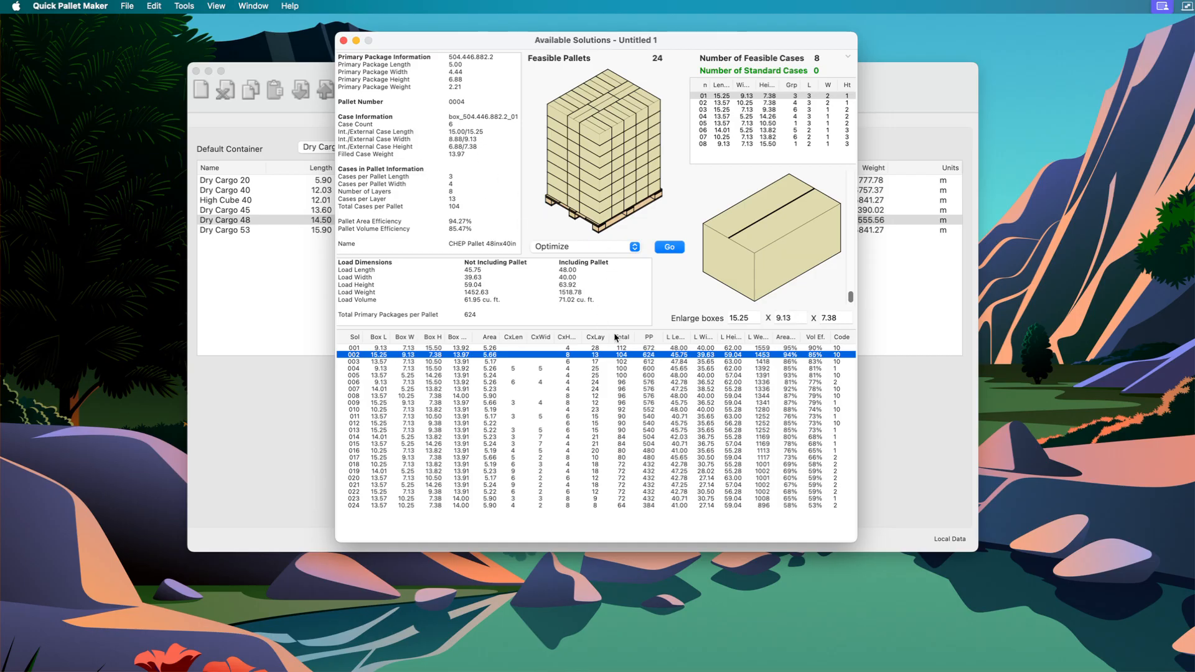
{"action": "mouse_move", "coordinate": [630, 352]}
{"action": "left_click", "coordinate": [184, 6]}
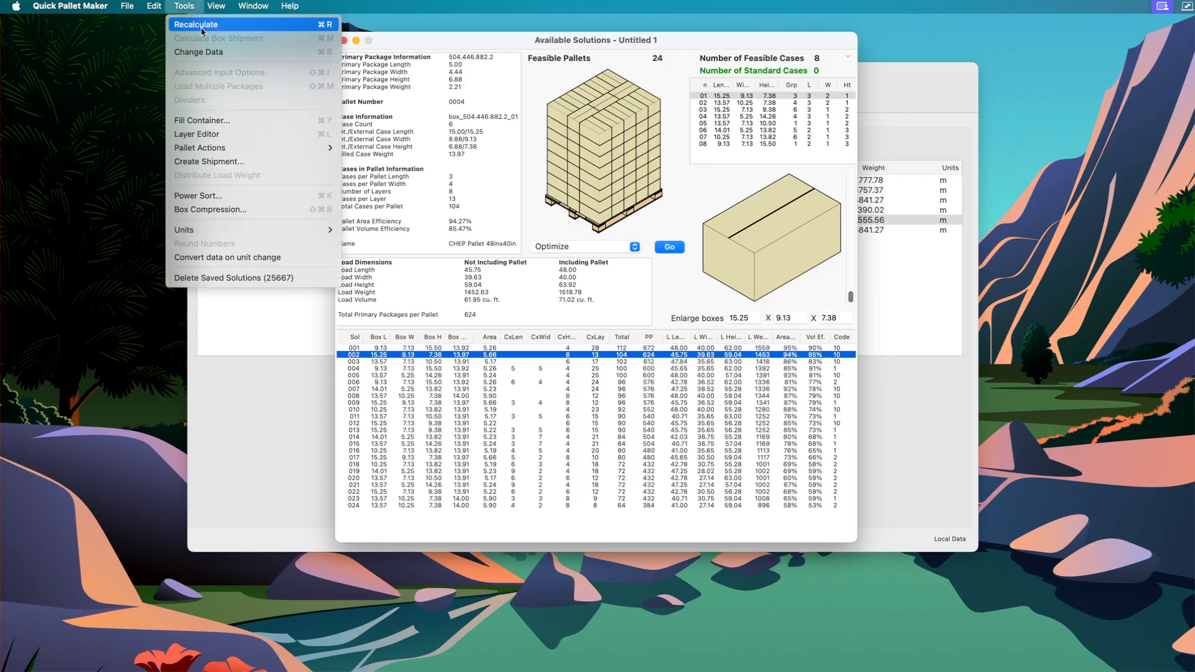
{"action": "left_click", "coordinate": [225, 120]}
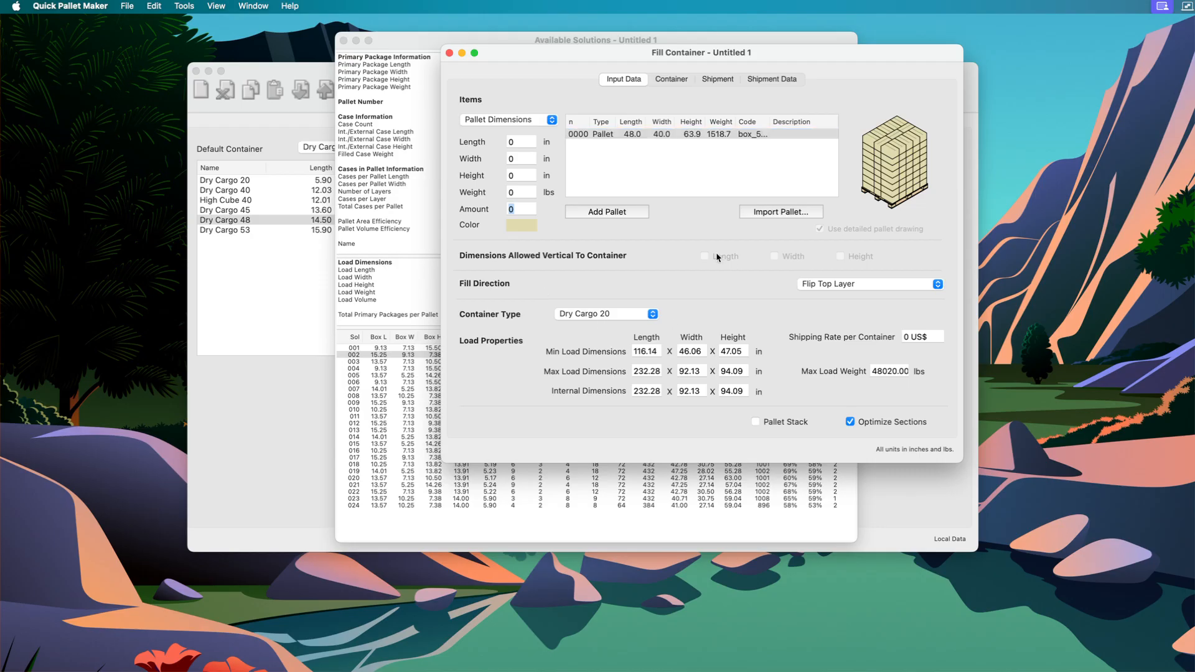
{"action": "left_click", "coordinate": [647, 313]}
{"action": "left_click", "coordinate": [635, 327]}
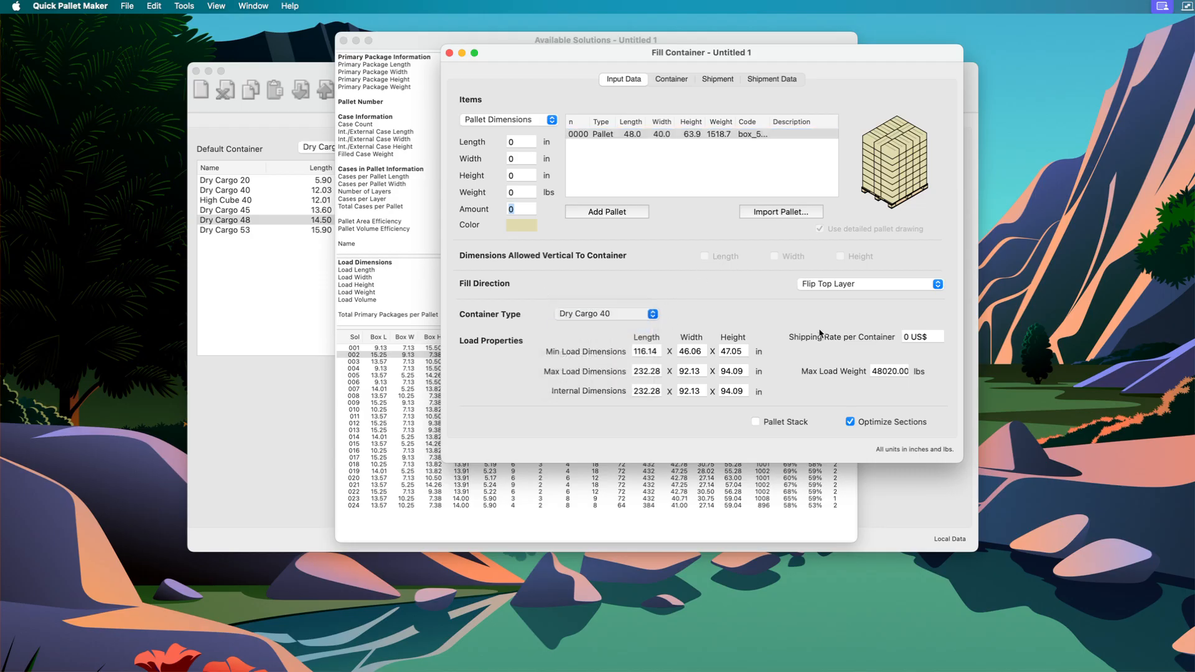
{"action": "left_click", "coordinate": [906, 337]}
{"action": "type", "text": "2600"}
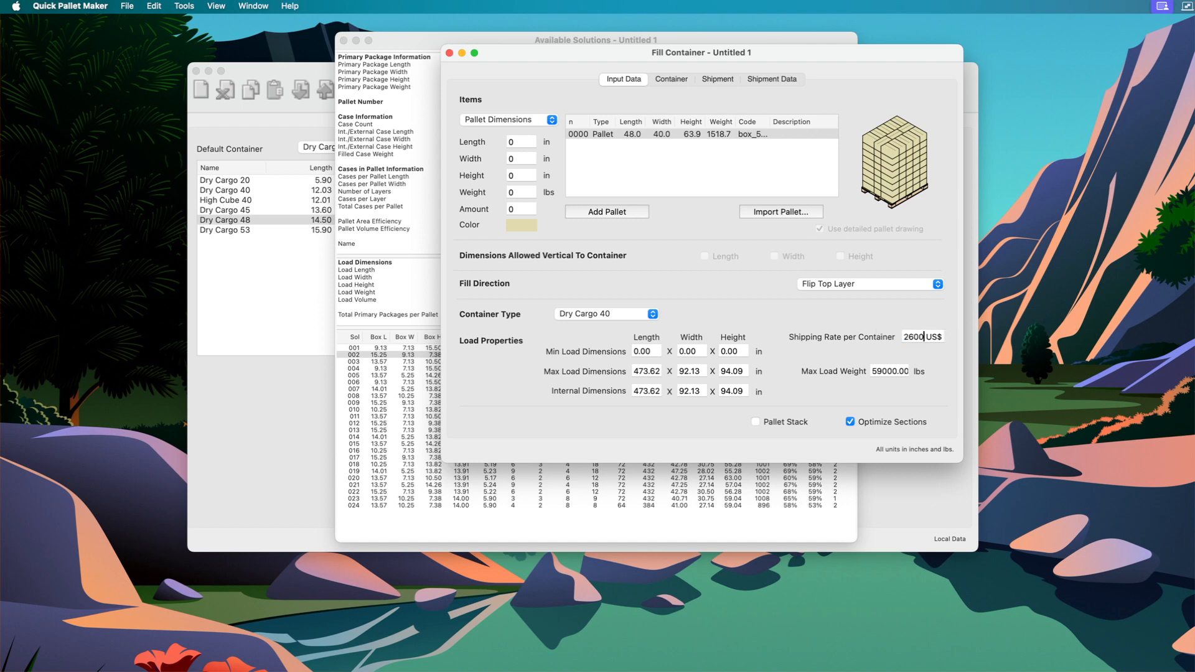
{"action": "left_click", "coordinate": [685, 81]}
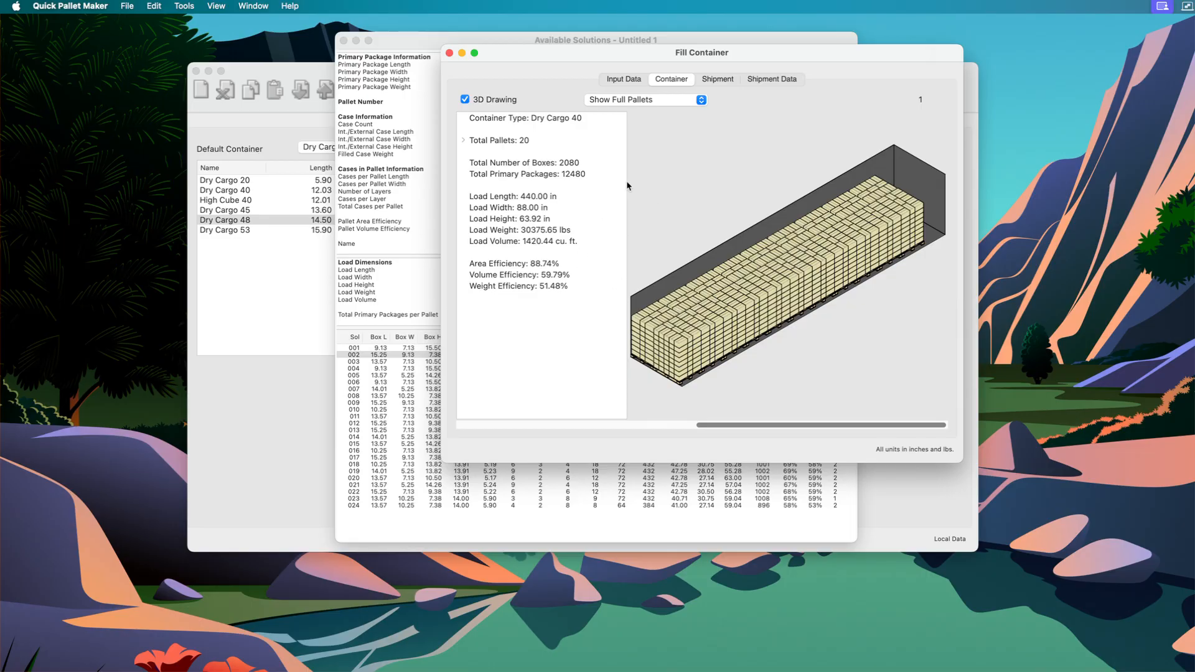
Expand the second-ranked pallet's cost breakdown down to the primary package, and close the Fill Container window
{"action": "left_click", "coordinate": [463, 140]}
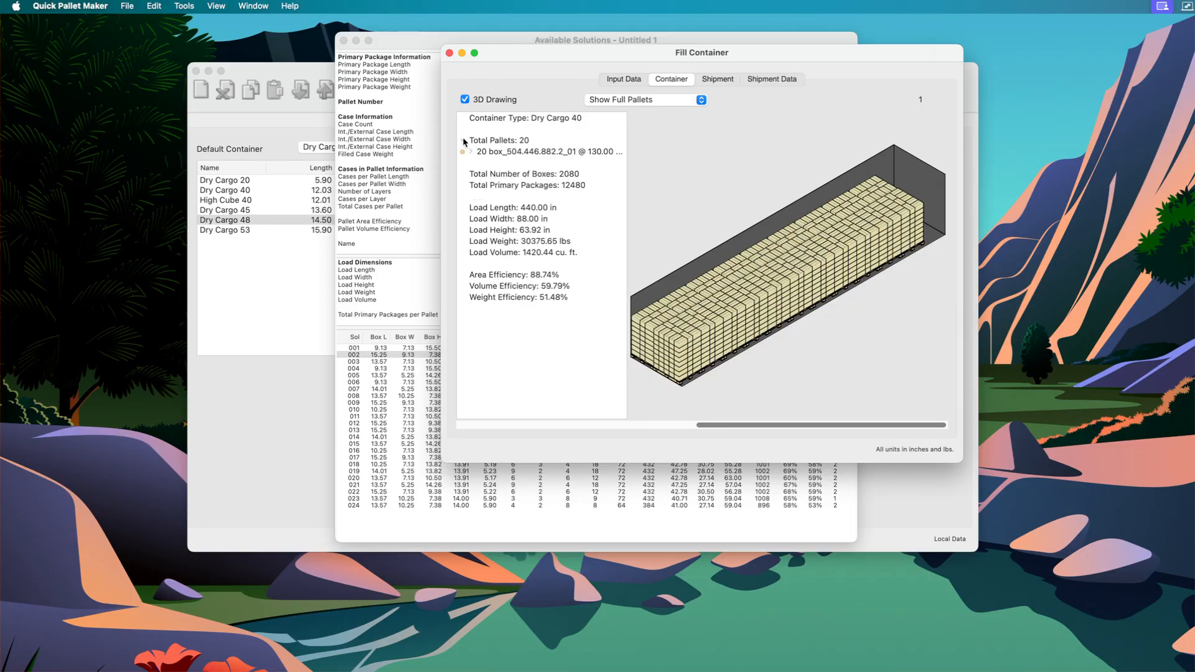
{"action": "left_click", "coordinate": [471, 152]}
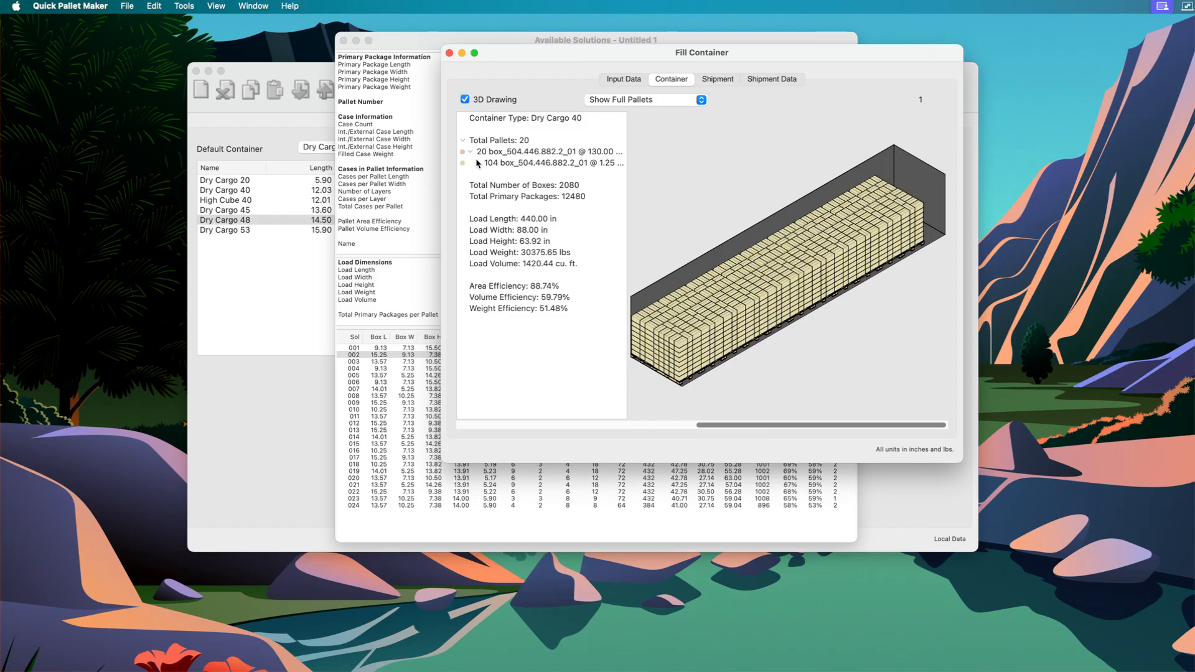
{"action": "left_click", "coordinate": [477, 163]}
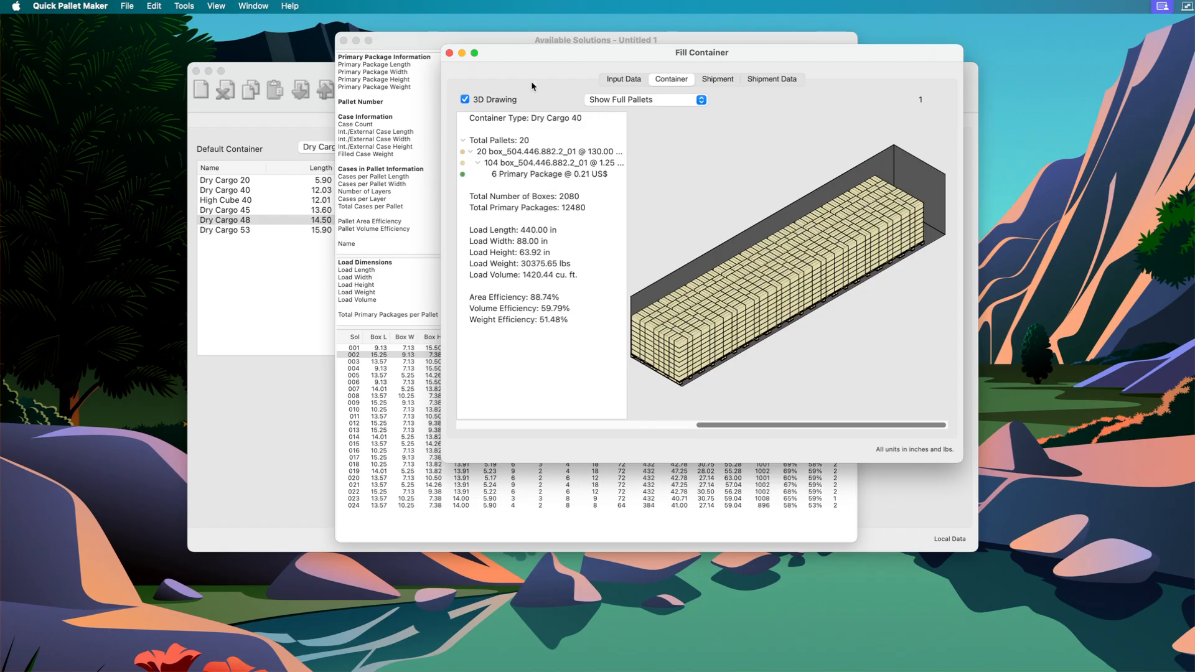
{"action": "left_click", "coordinate": [450, 53]}
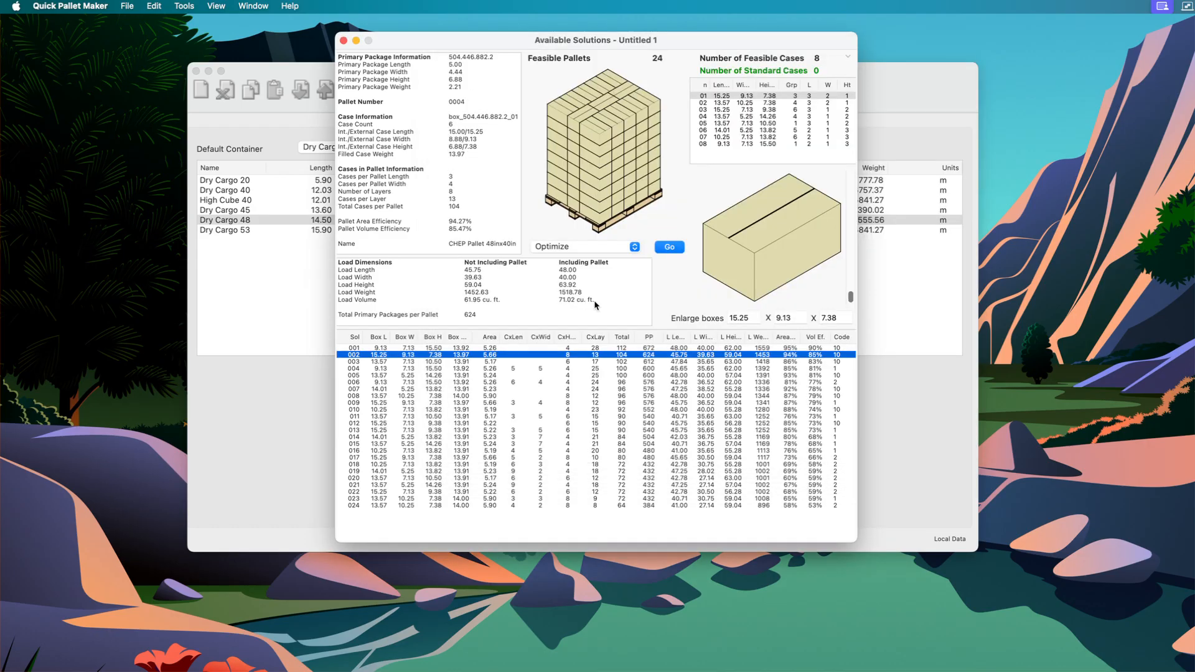
Set the maximum load height to 47 in in the input data and recalculate the pallet solutions
{"action": "left_click", "coordinate": [180, 6]}
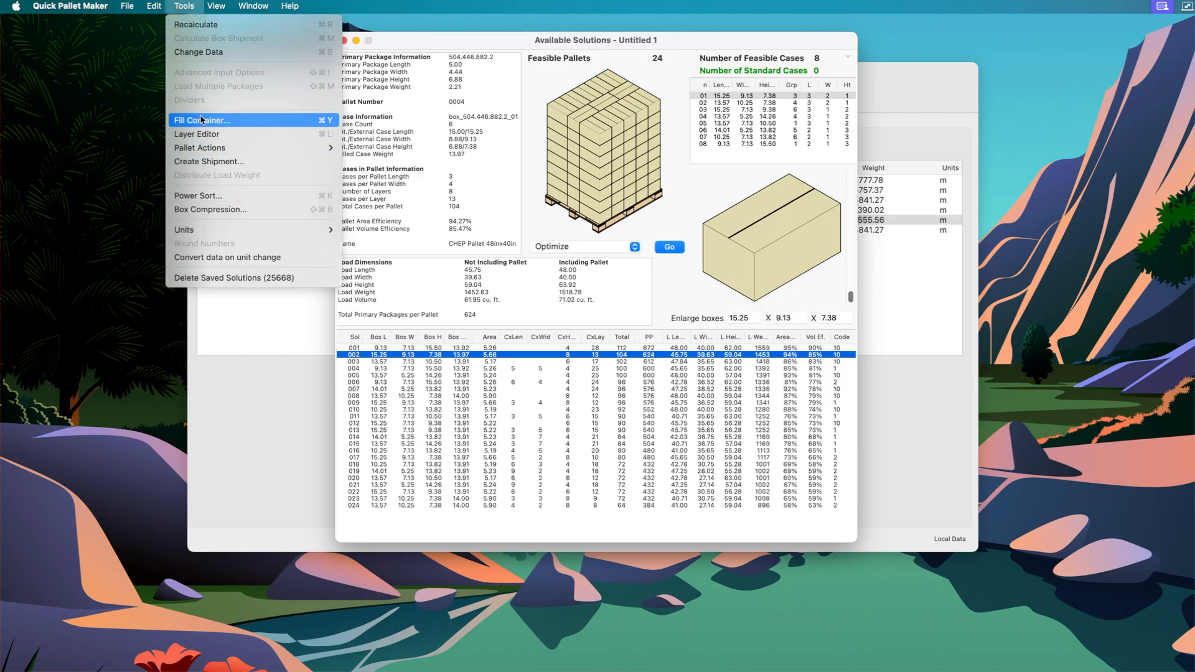
{"action": "left_click", "coordinate": [206, 51]}
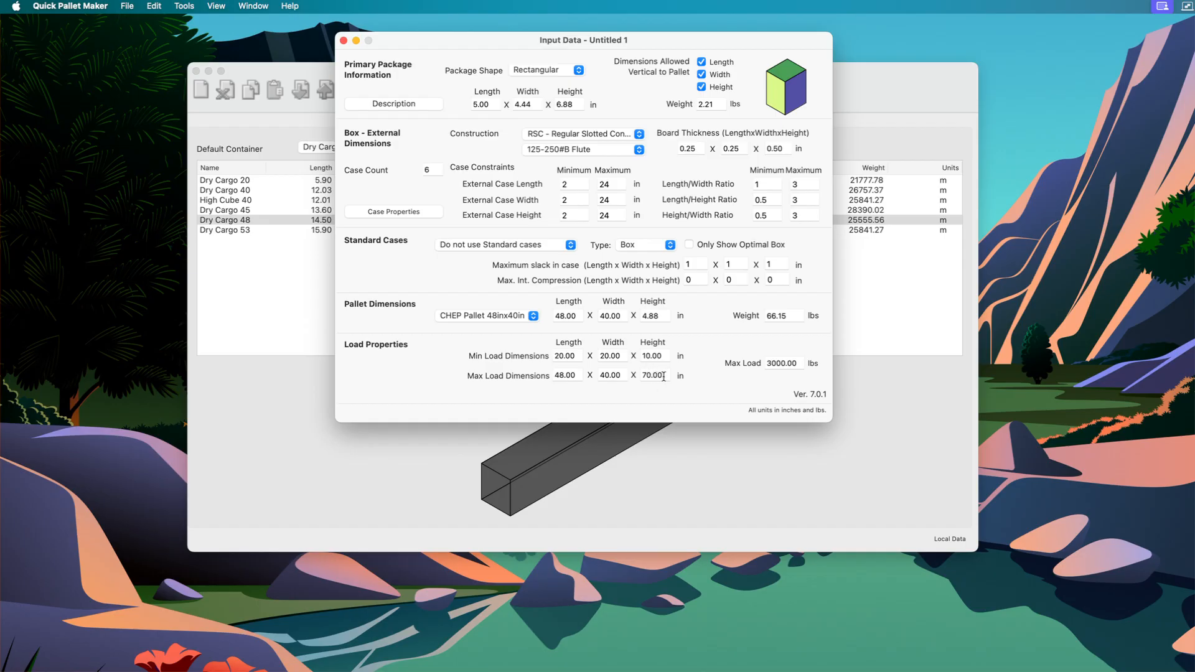
{"action": "left_click_drag", "start_coordinate": [663, 375], "coordinate": [643, 377]}
{"action": "left_click_drag", "start_coordinate": [662, 45], "coordinate": [704, 65]}
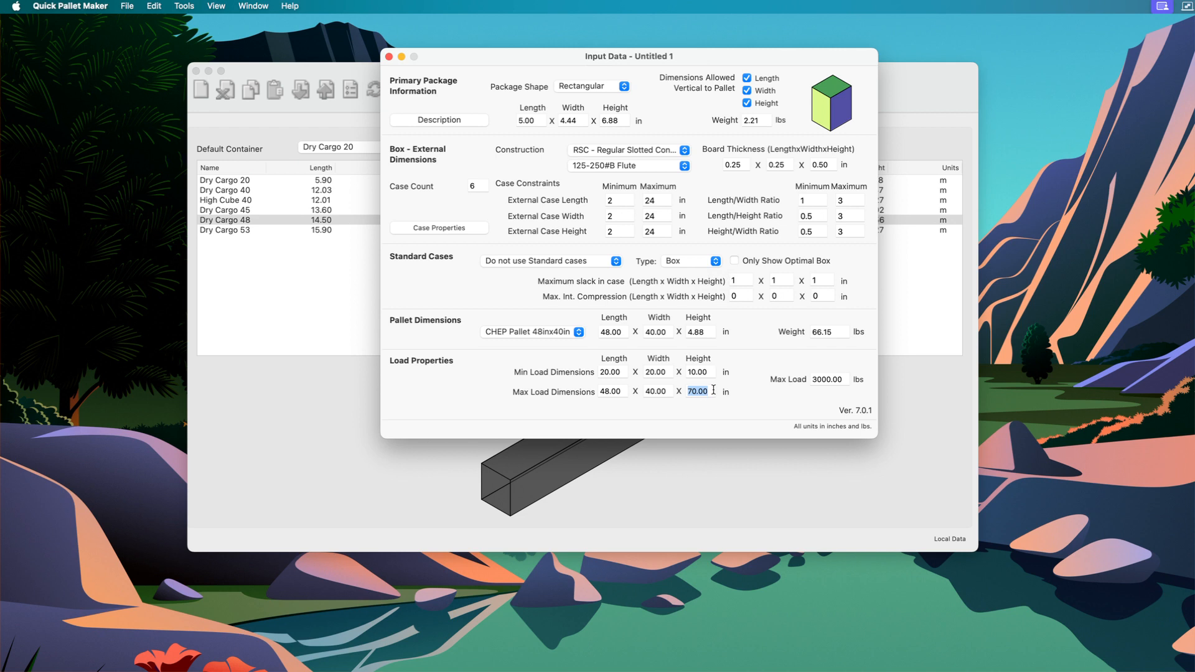
{"action": "type", "text": "47"}
{"action": "left_click", "coordinate": [190, 7]}
{"action": "left_click", "coordinate": [195, 24]}
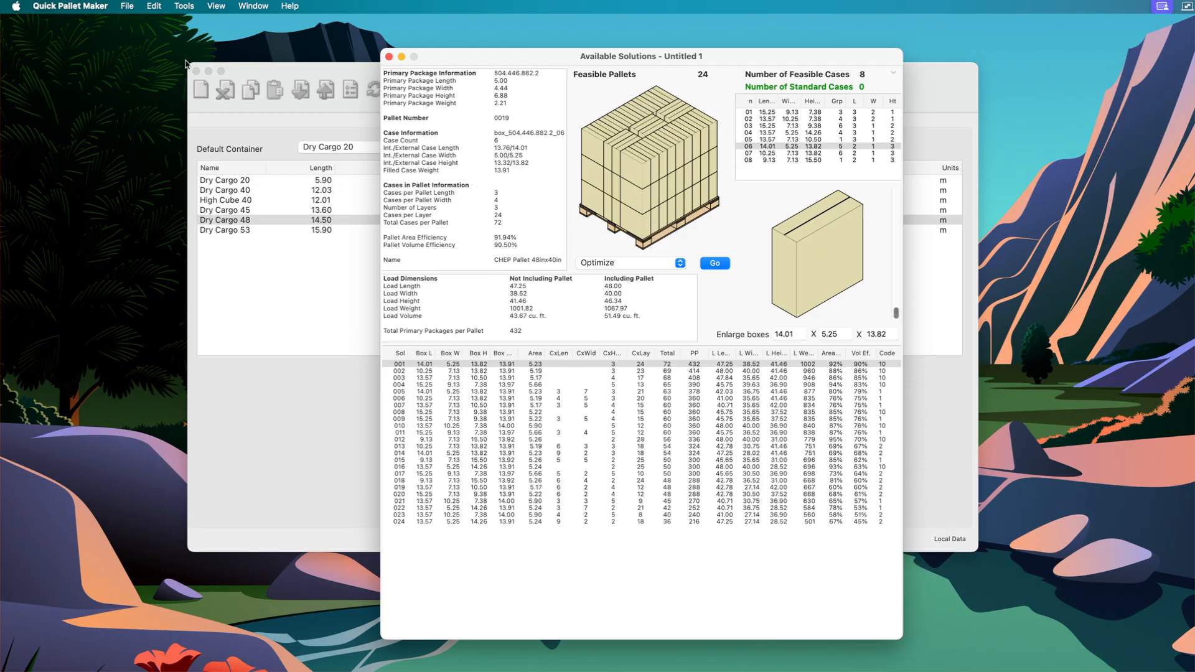
Sort the recalculated solutions by Total Primary Packages per Pallet in descending order with Power Sort
{"action": "left_click", "coordinate": [193, 6]}
{"action": "mouse_move", "coordinate": [206, 4]}
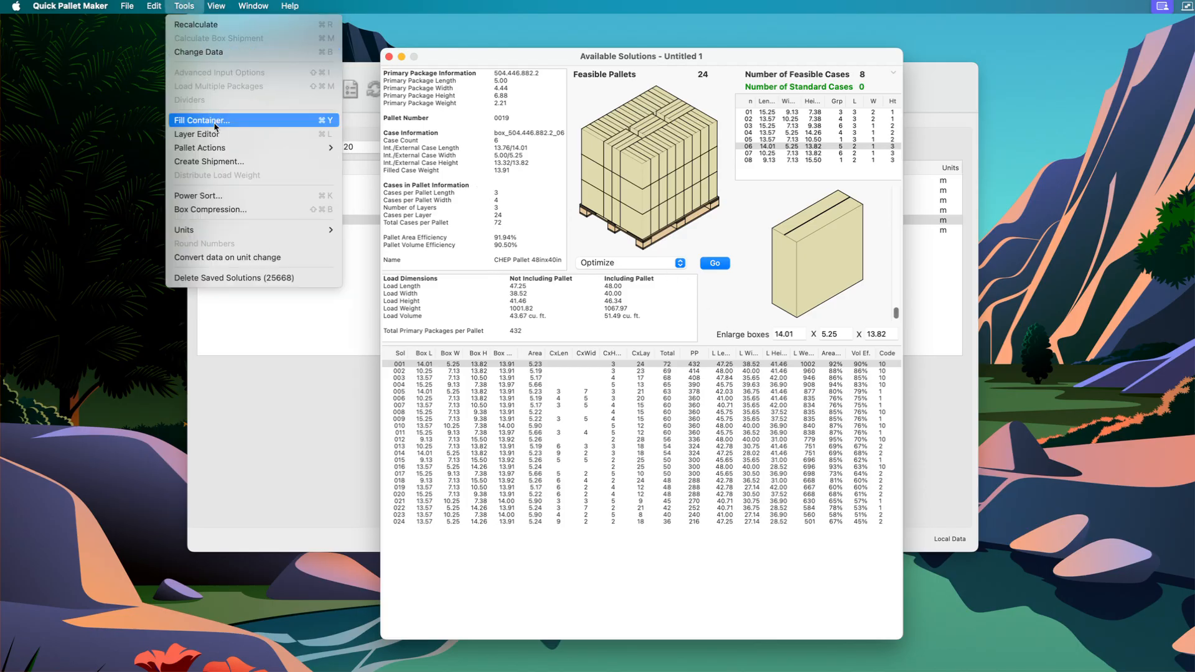
{"action": "left_click", "coordinate": [225, 197]}
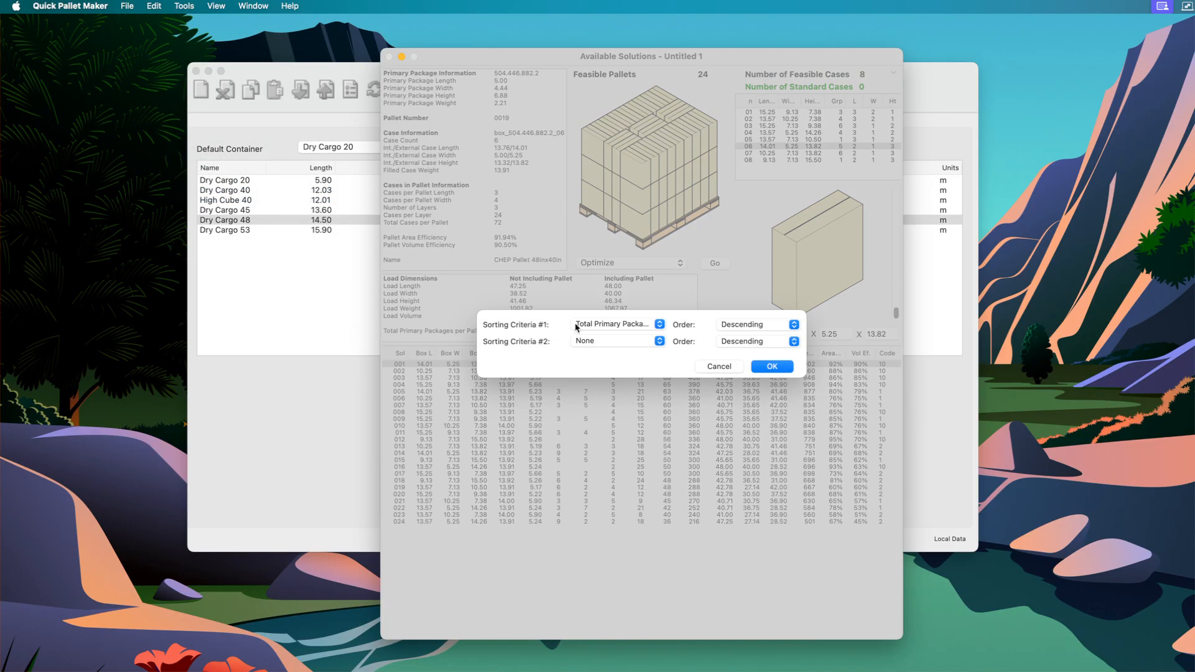
{"action": "left_click", "coordinate": [759, 371]}
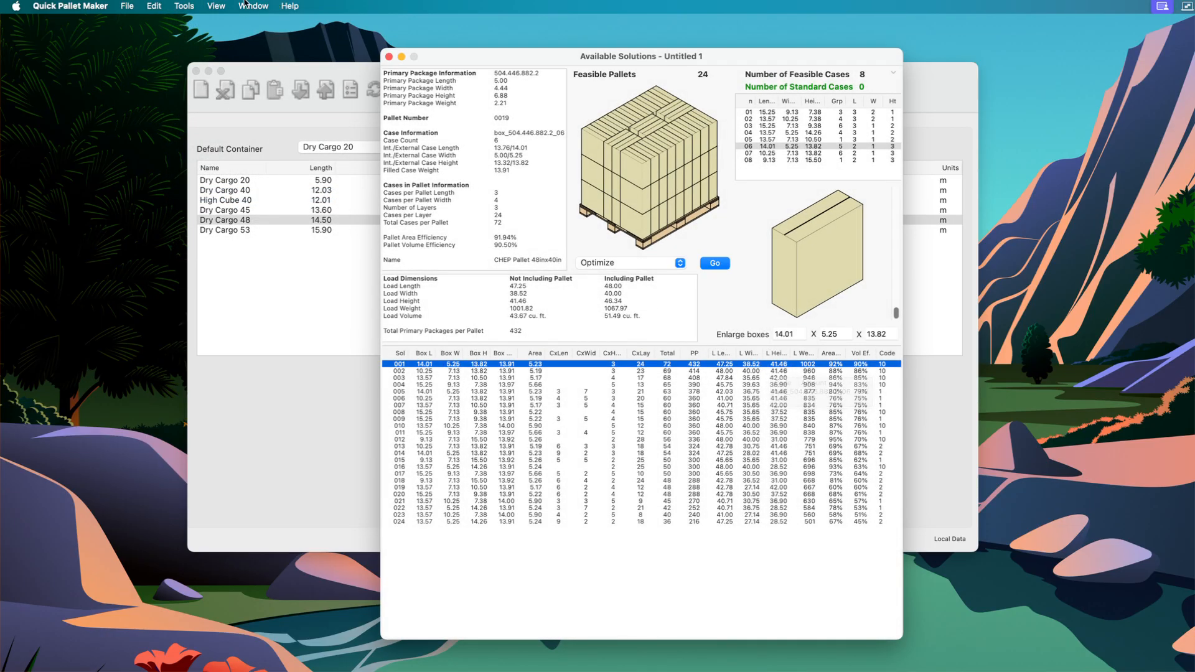
Fill a Dry Cargo 40 container with the top-ranked lower-height pallet, using a shipping rate of 2600 US$
{"action": "left_click", "coordinate": [185, 6]}
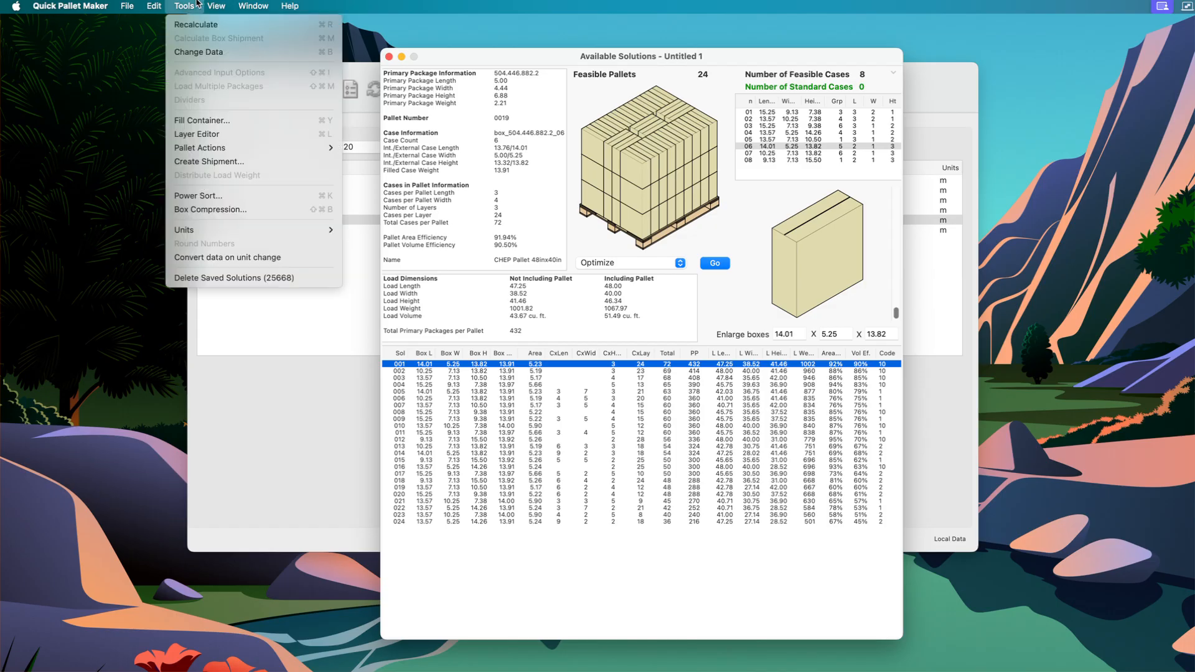
{"action": "left_click", "coordinate": [211, 121]}
{"action": "left_click", "coordinate": [654, 328]}
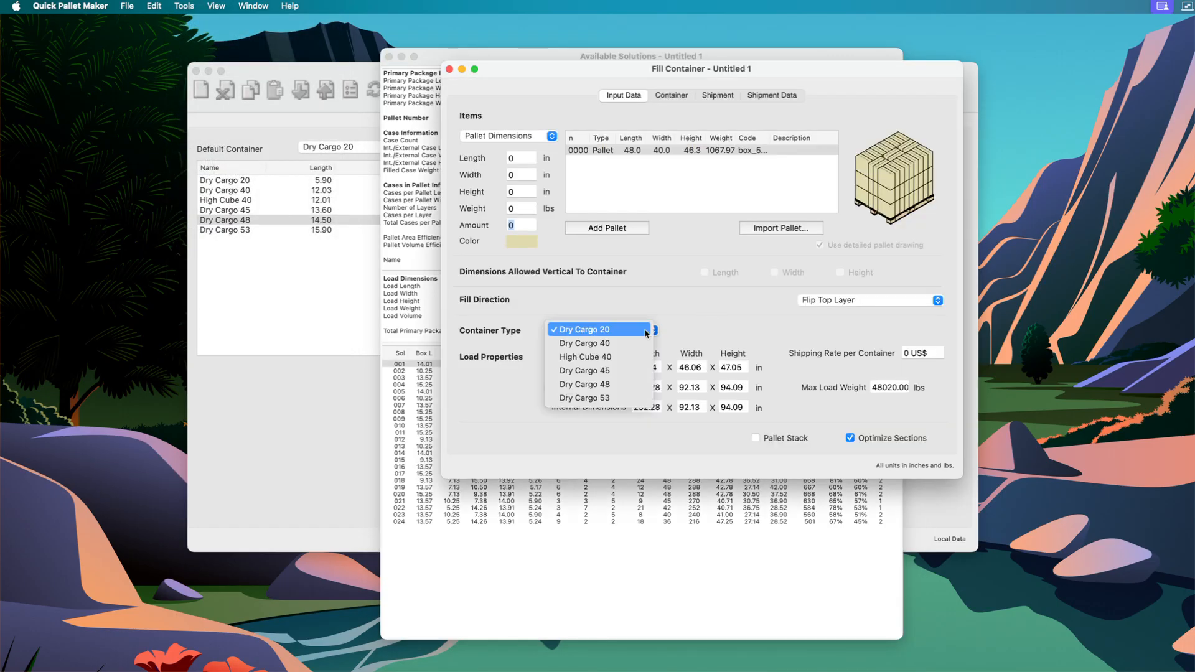
{"action": "left_click", "coordinate": [634, 351]}
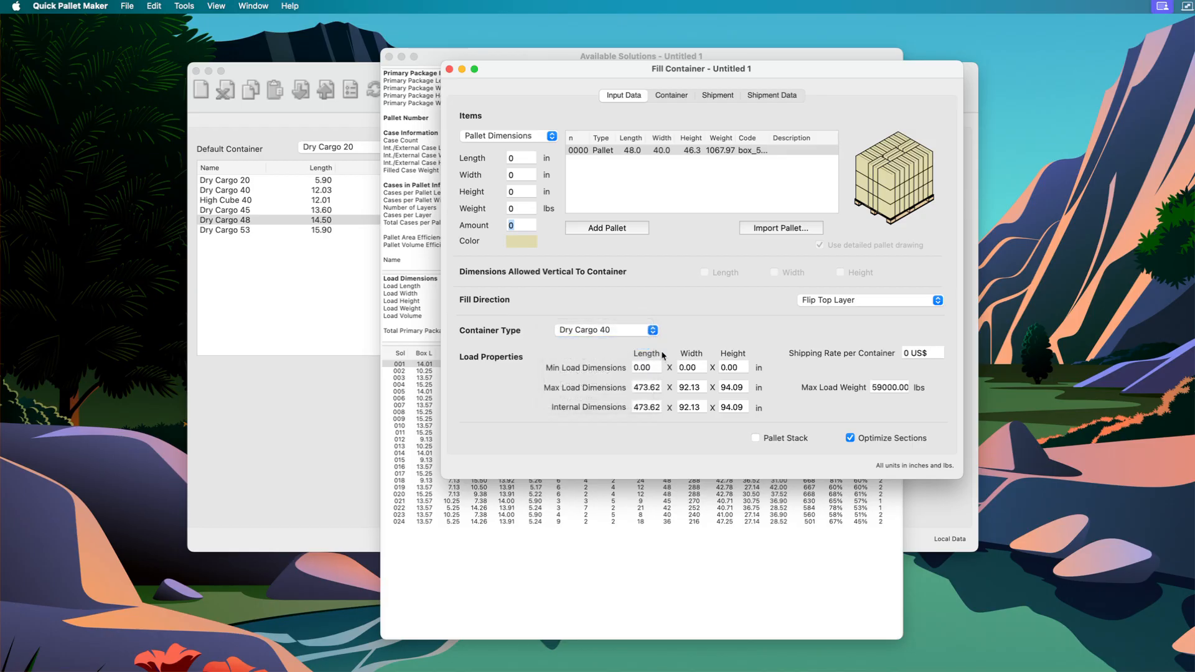
{"action": "left_click", "coordinate": [907, 352]}
{"action": "key", "text": "BackSpace"}
{"action": "type", "text": "2600"}
{"action": "left_click", "coordinate": [678, 97]}
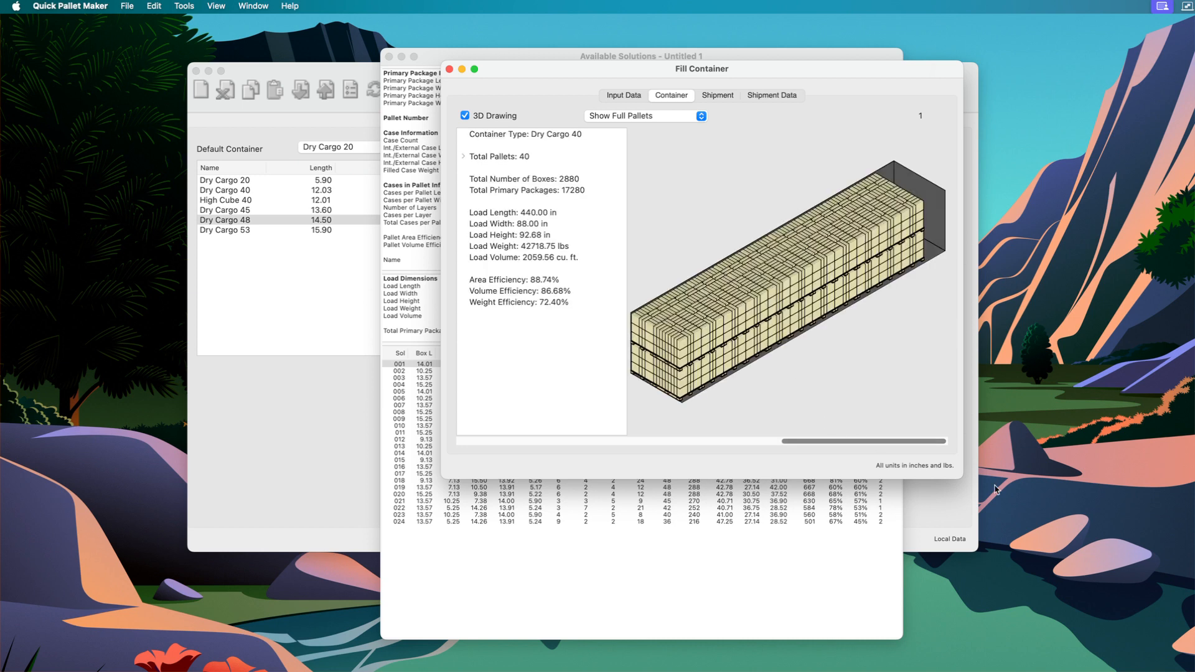
Expand the double-stacked load's cost breakdown down to the primary package, and move the Fill Container window off the solution data
{"action": "left_click", "coordinate": [465, 157]}
{"action": "left_click", "coordinate": [470, 167]}
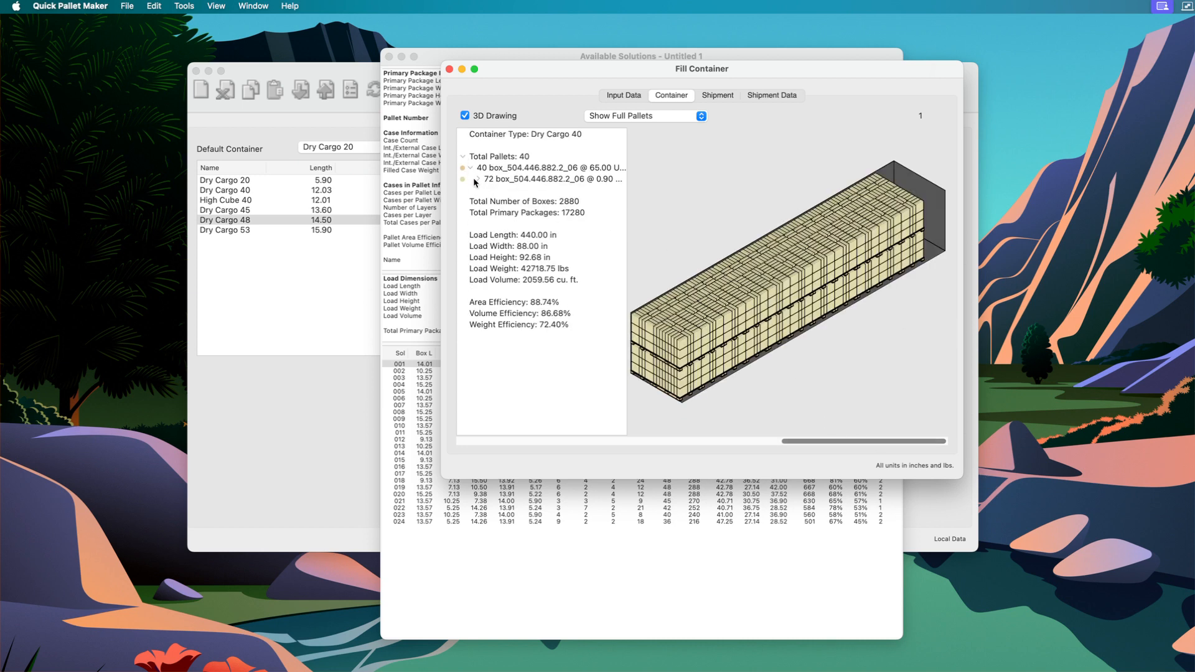
{"action": "left_click", "coordinate": [476, 179]}
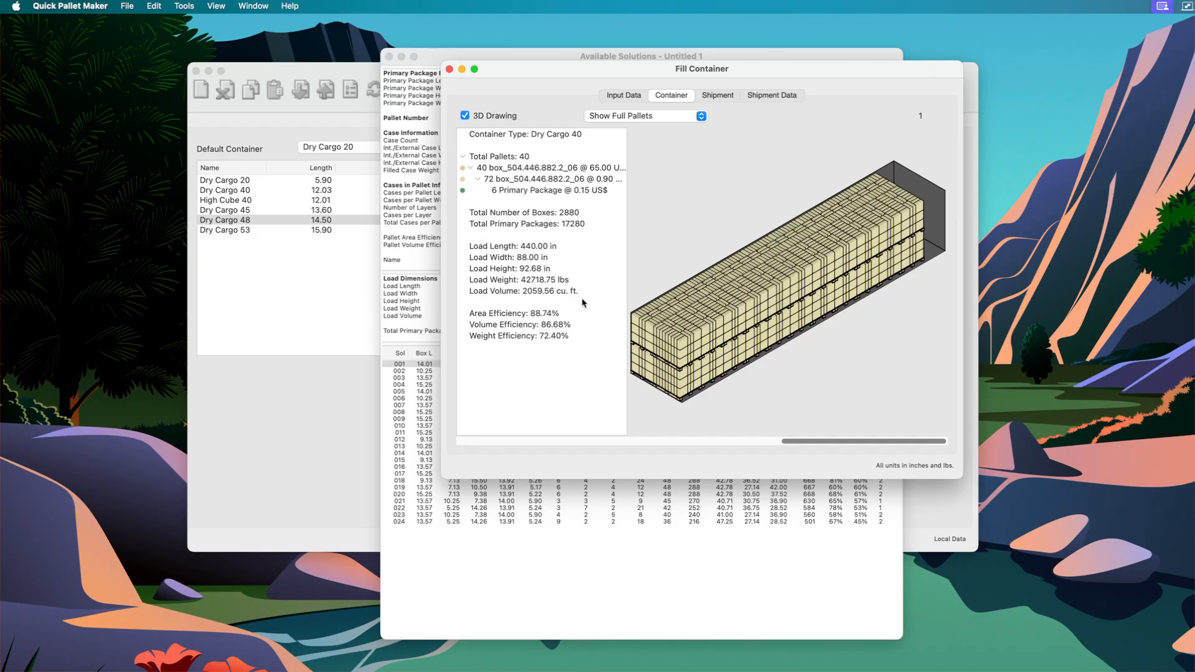
{"action": "left_click_drag", "start_coordinate": [708, 72], "coordinate": [828, 175]}
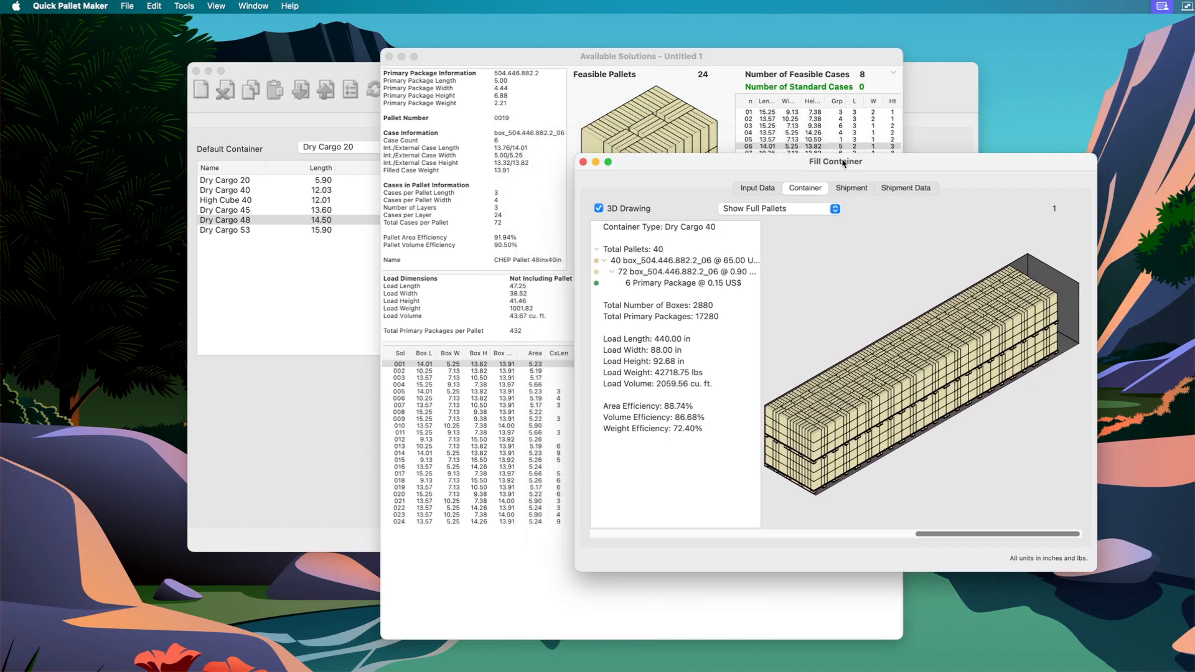